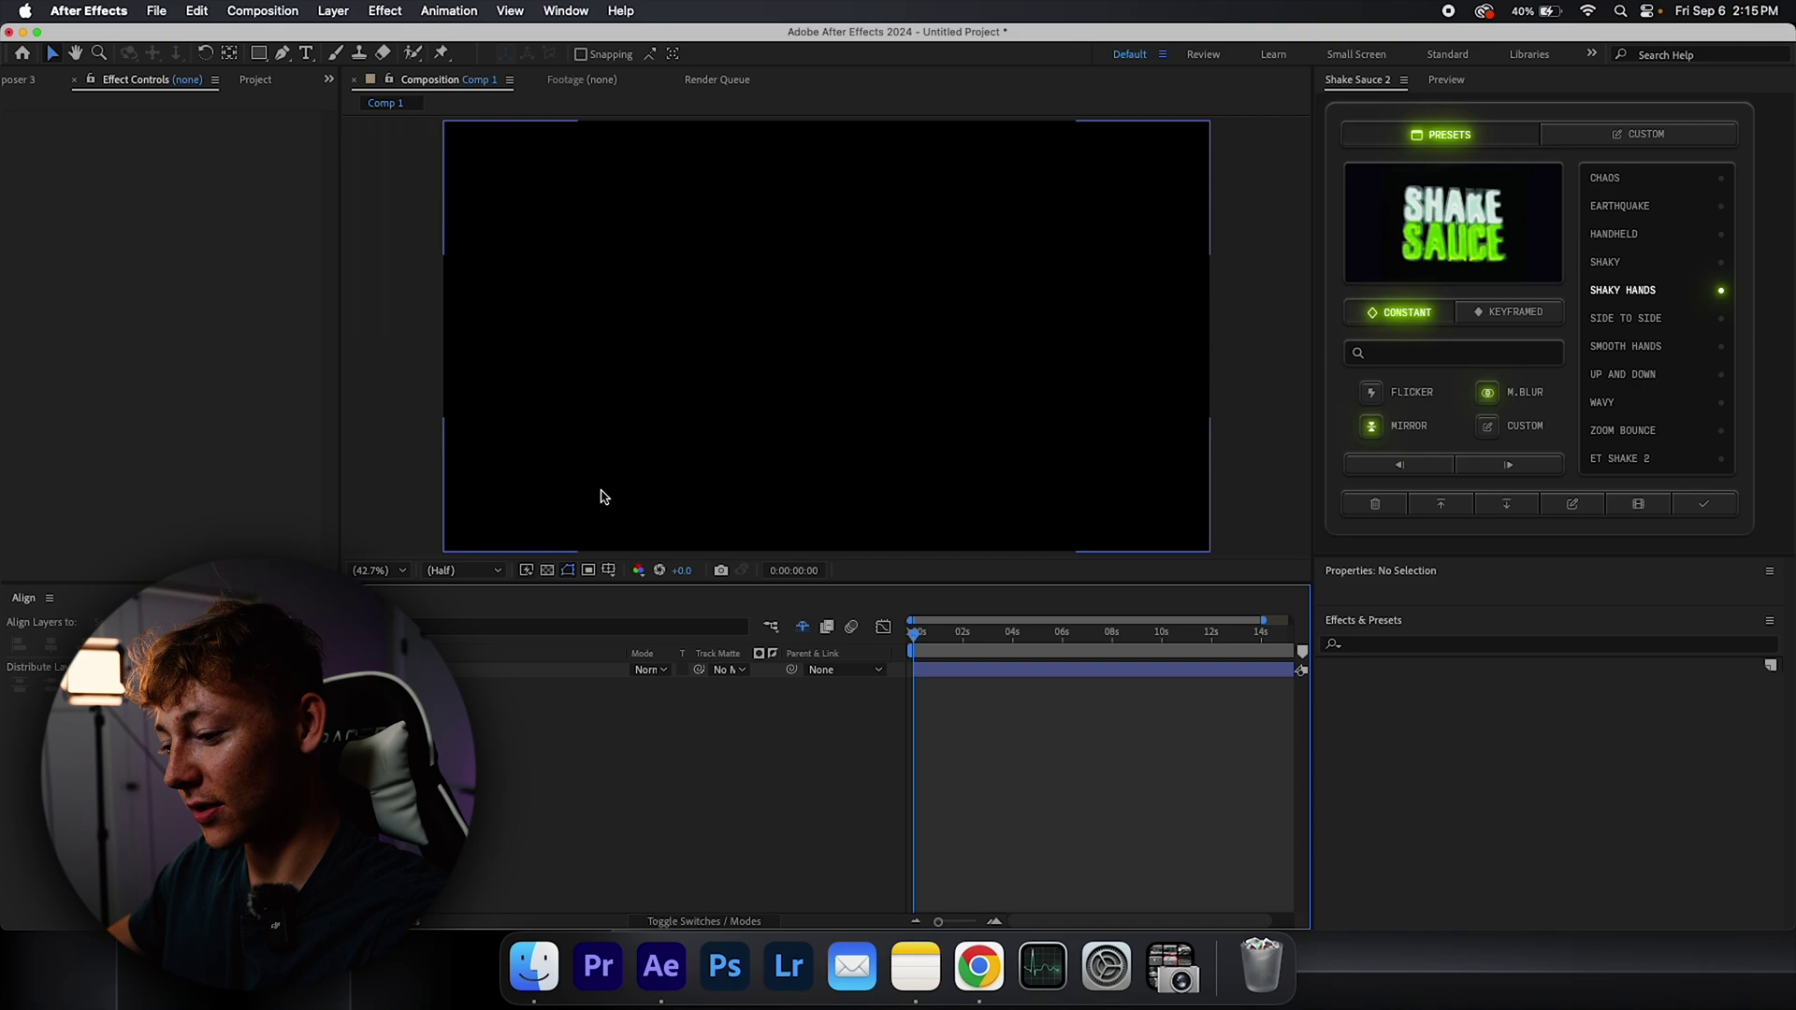
Add a white text layer reading 'Wiggle' to the black comp.
click(306, 53)
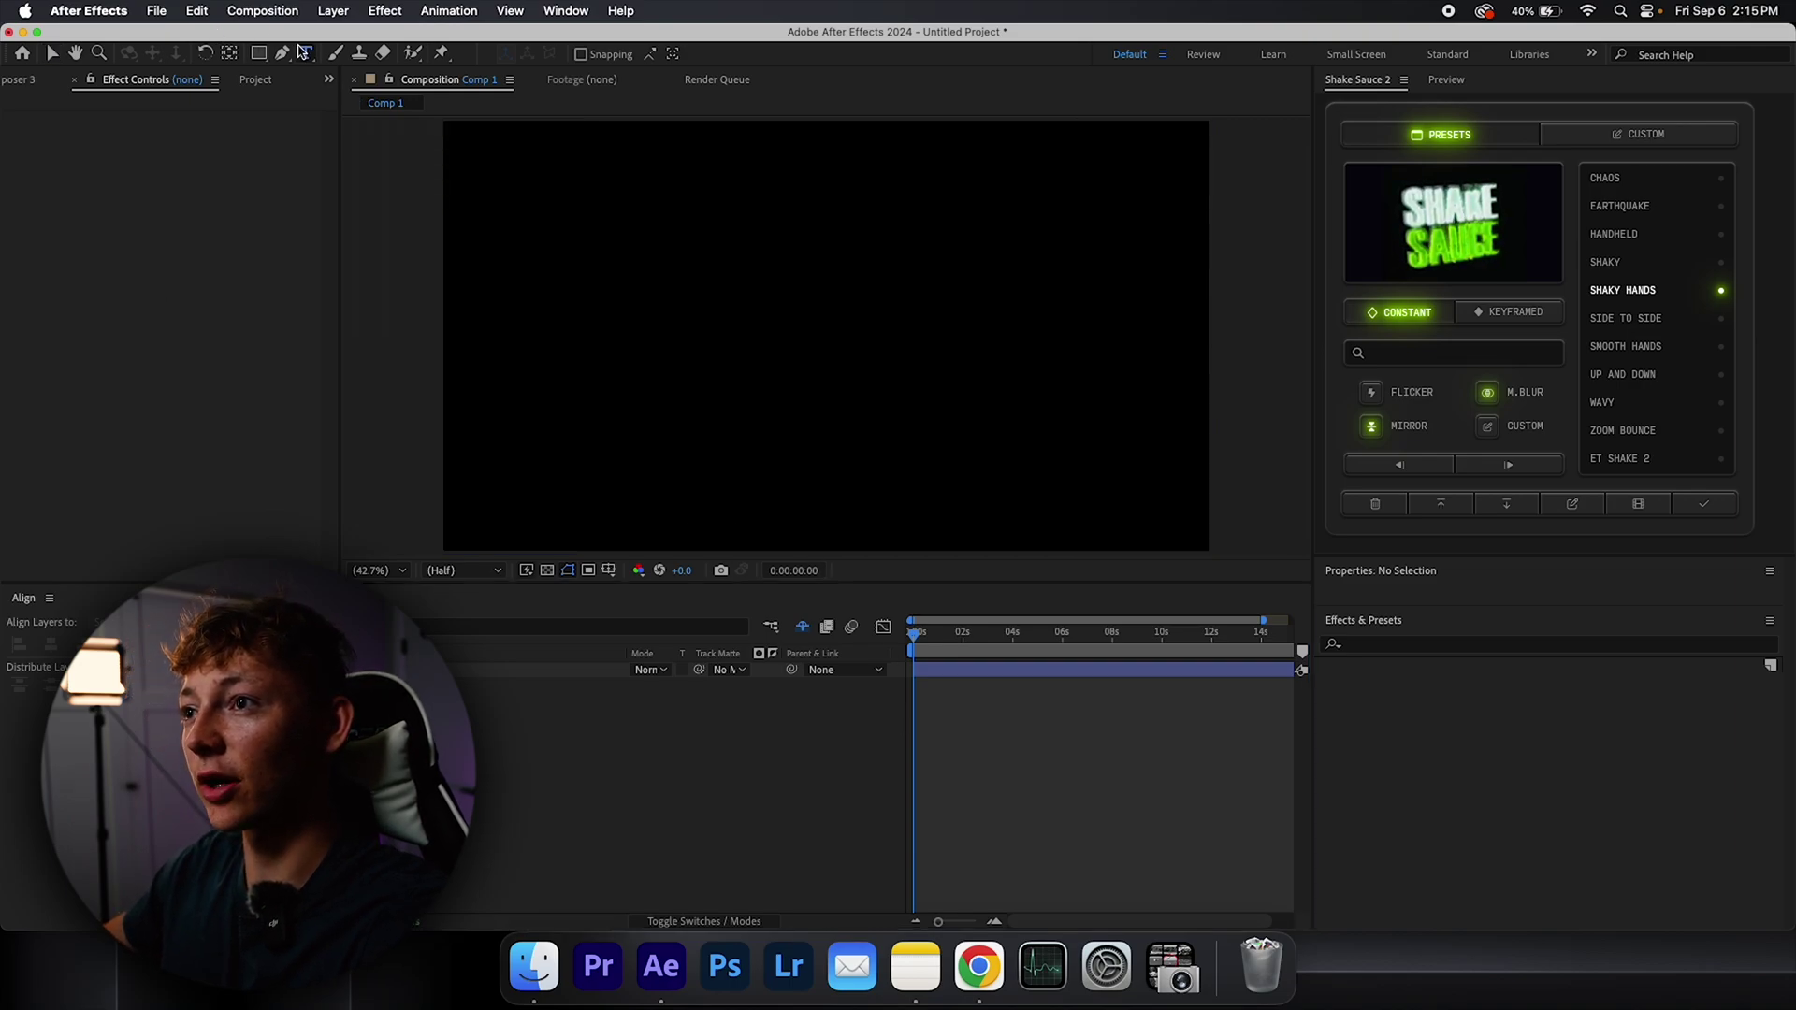
click(673, 330)
text(Wiggle)
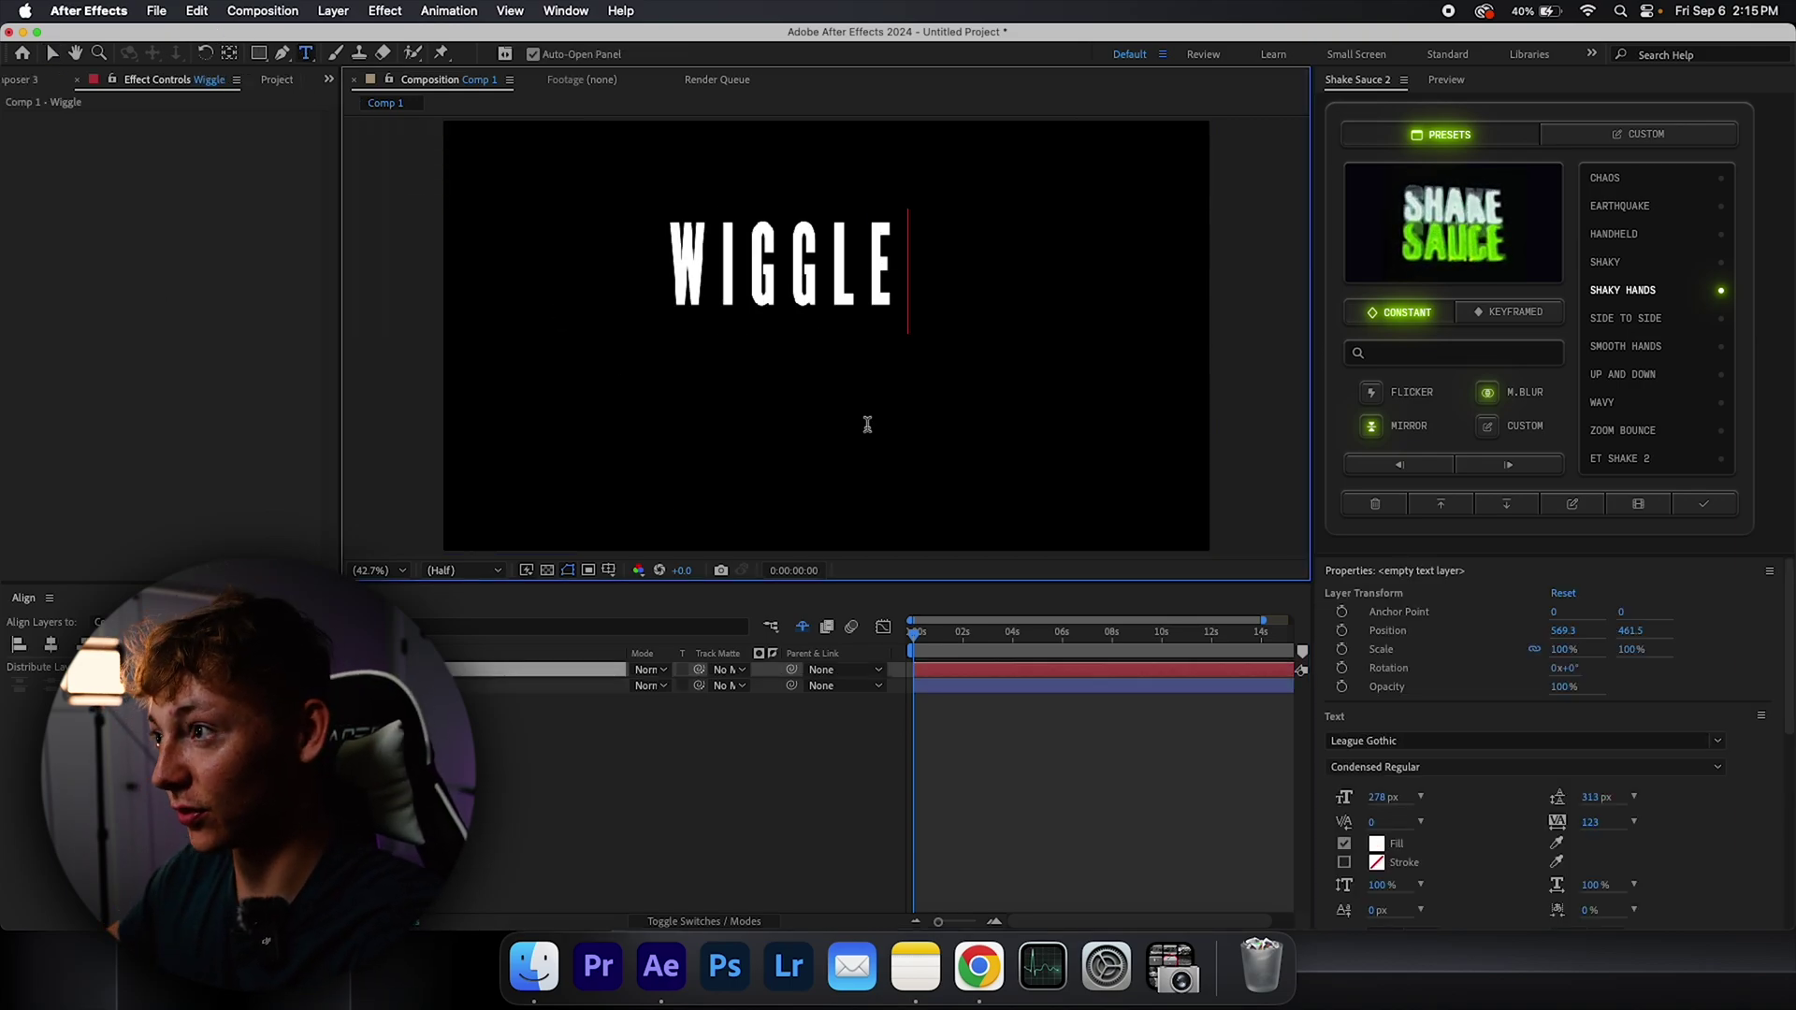
click(826, 271)
click(1008, 810)
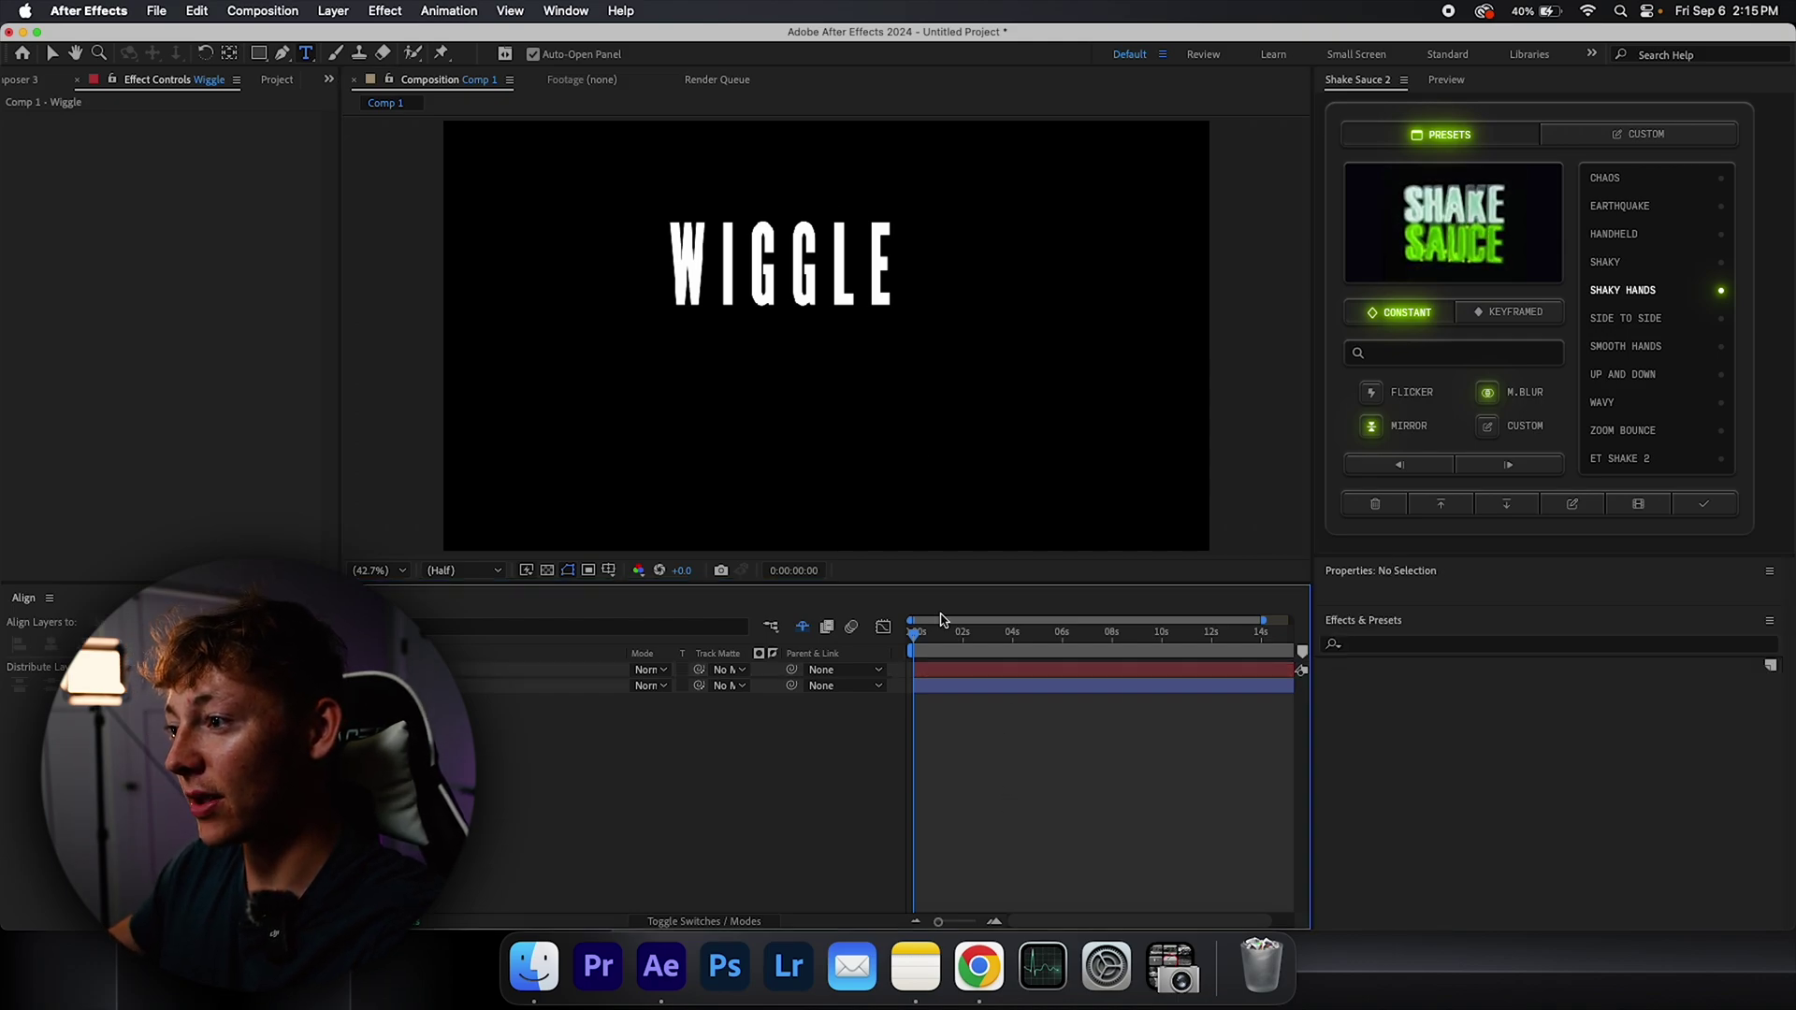
Move the WIGGLE title lower, then centre it horizontally and vertically with Align.
key(v)
drag(842, 269, 1092, 337)
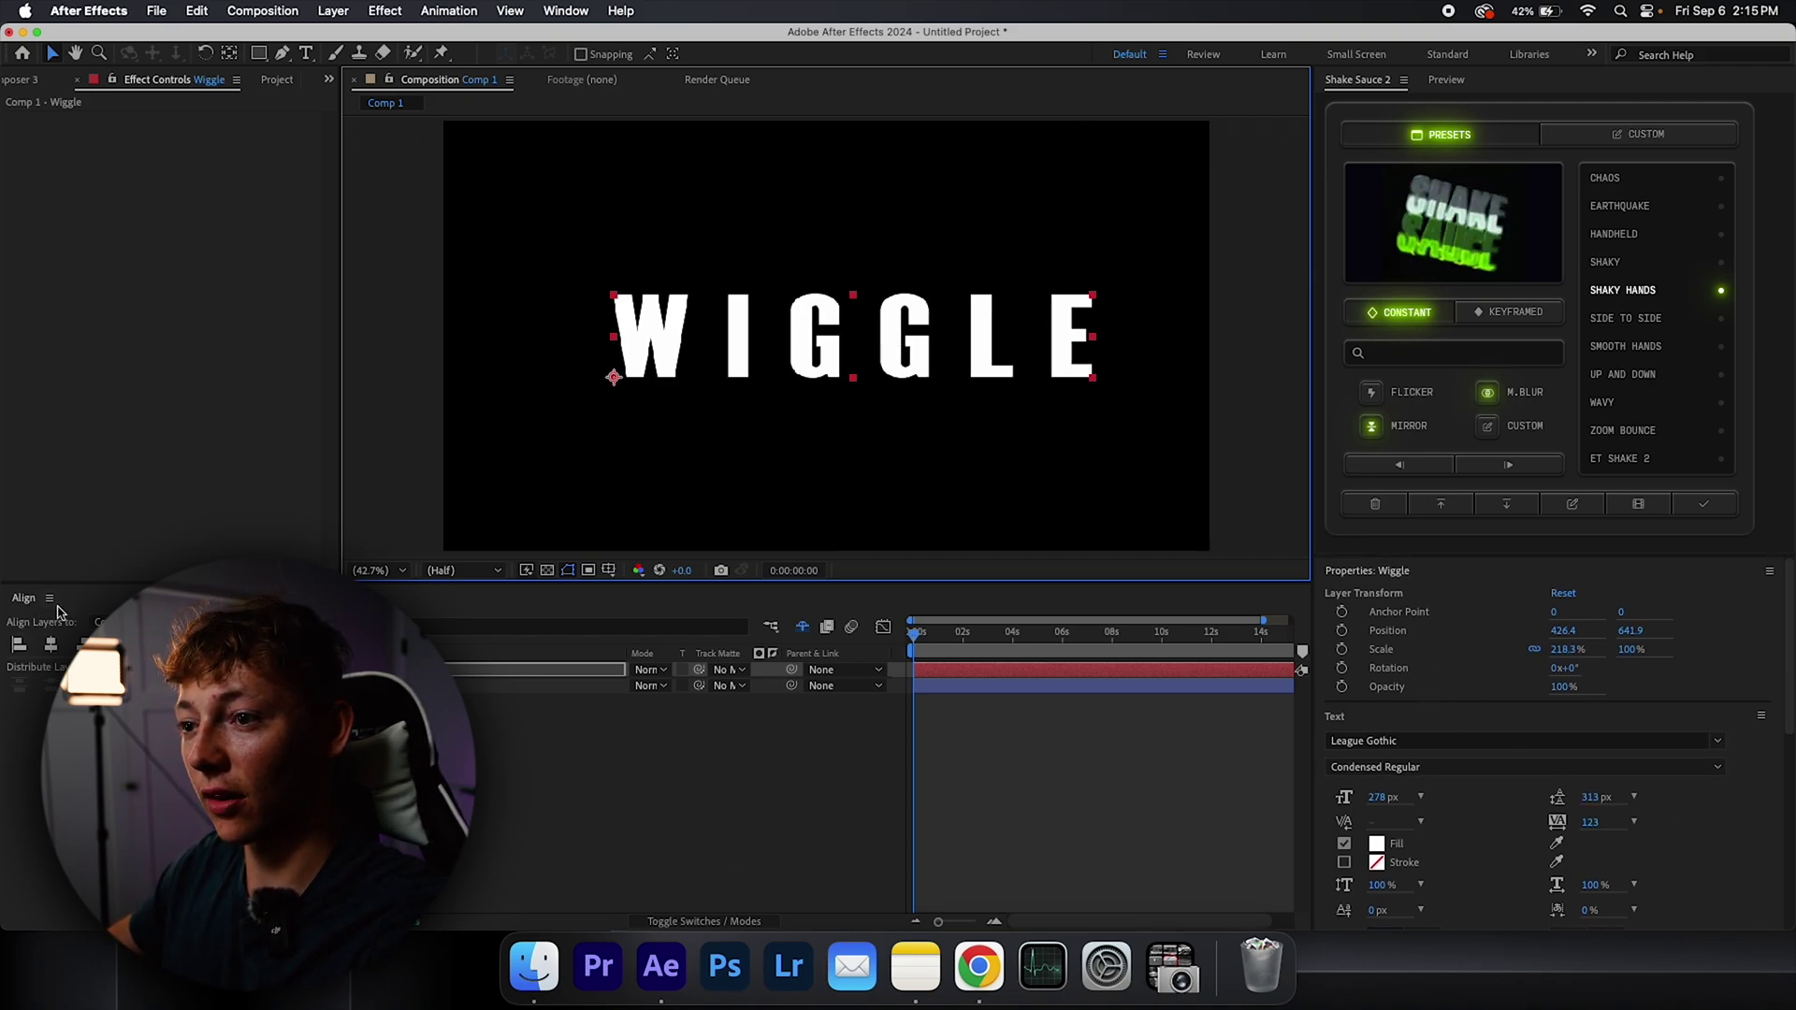
click(51, 645)
click(151, 645)
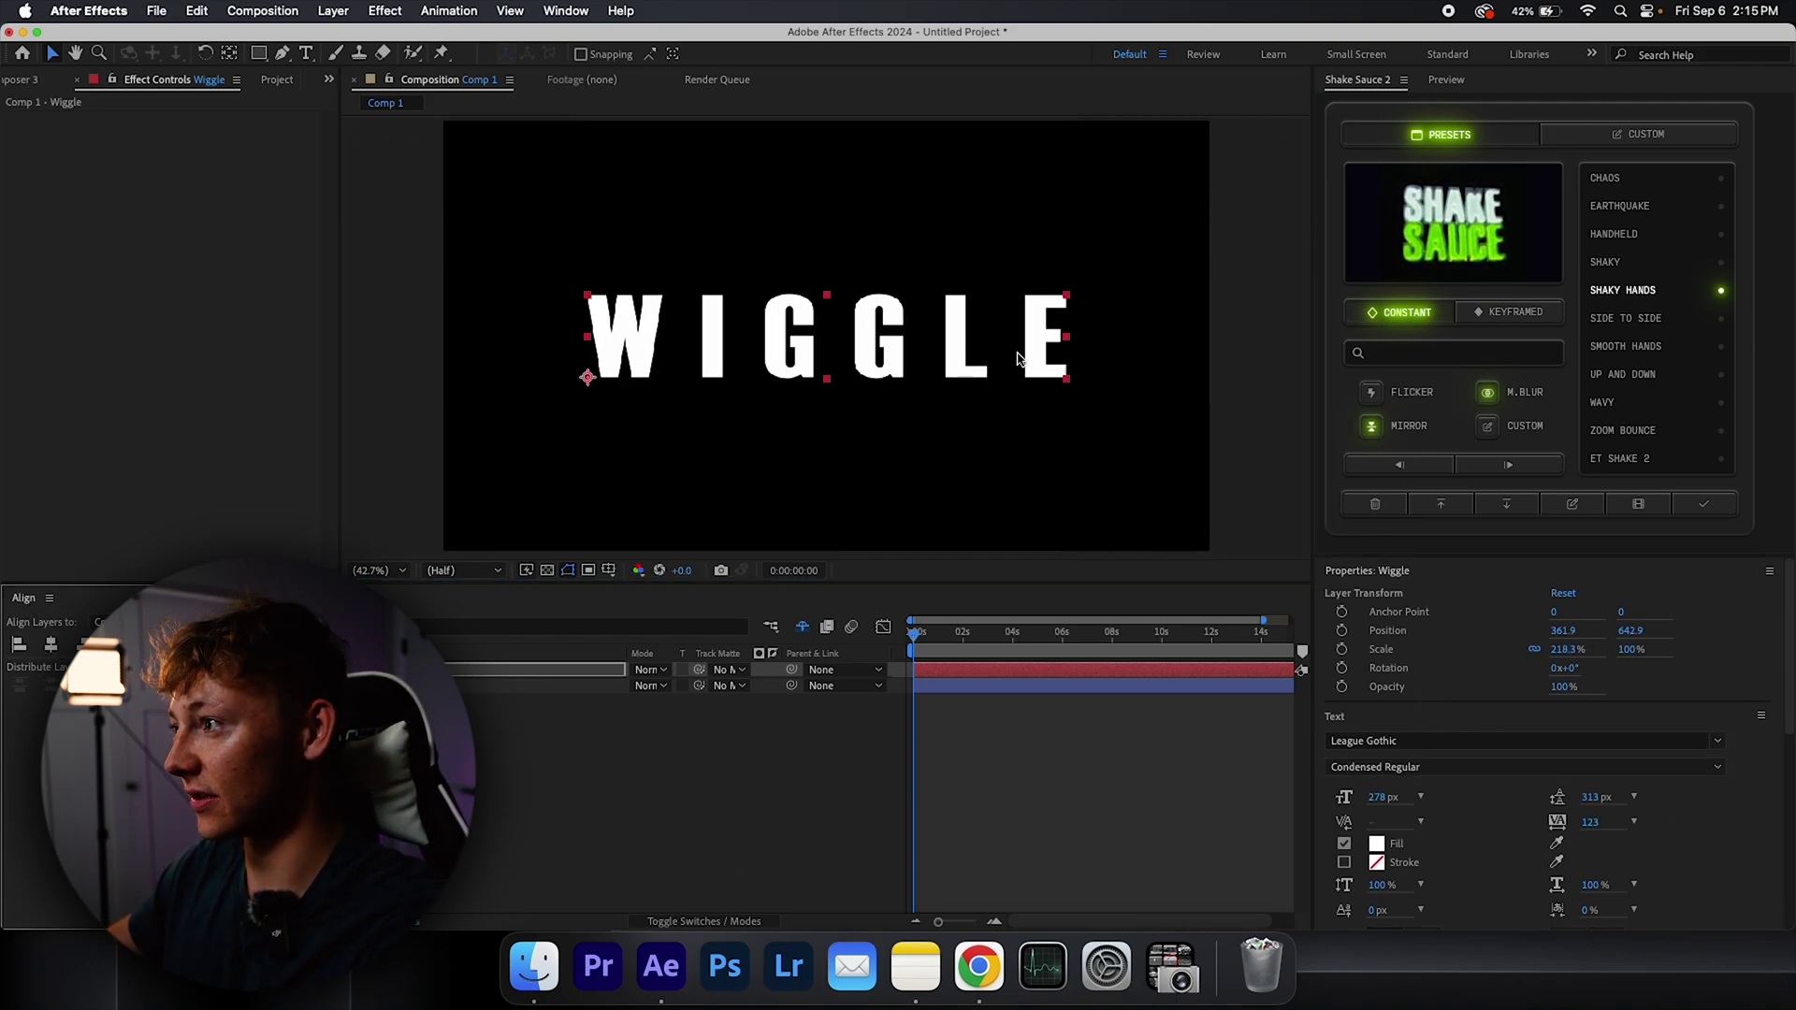
click(1041, 745)
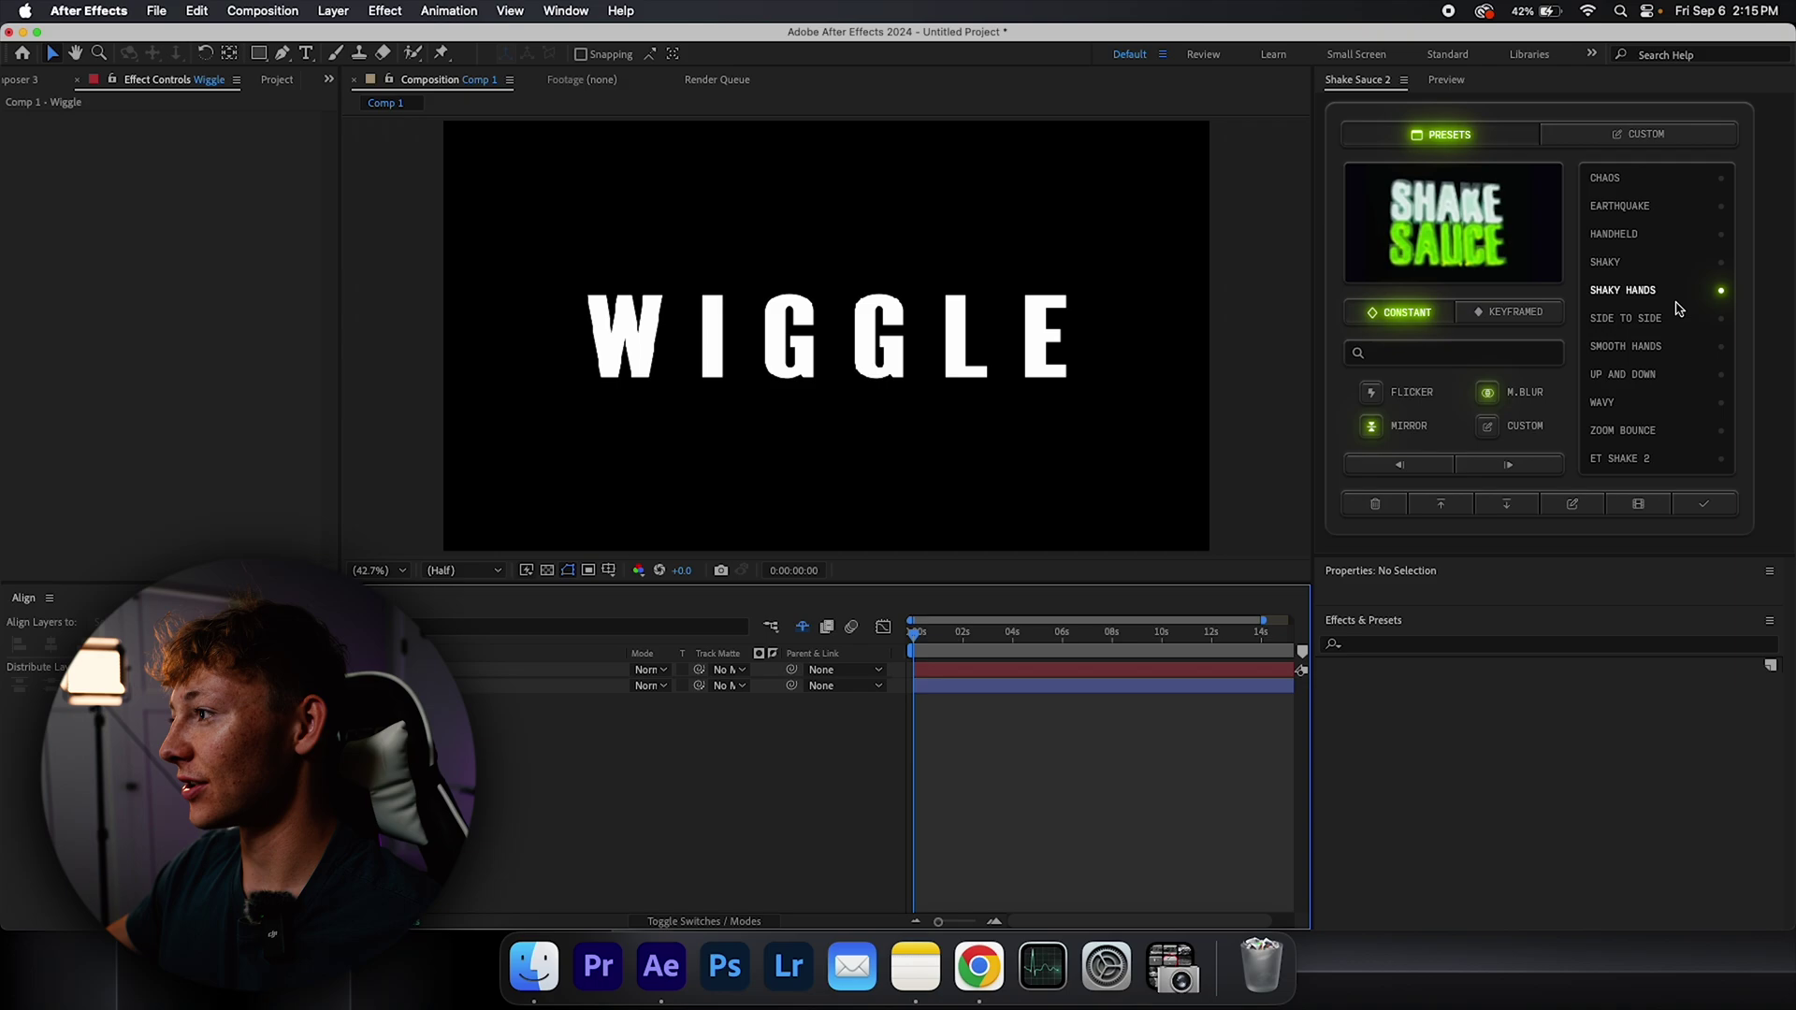
Apply the Shake Sauce SHAKY HANDS preset to the WIGGLE layer, creating an [SS] CONTROLS layer.
click(1653, 300)
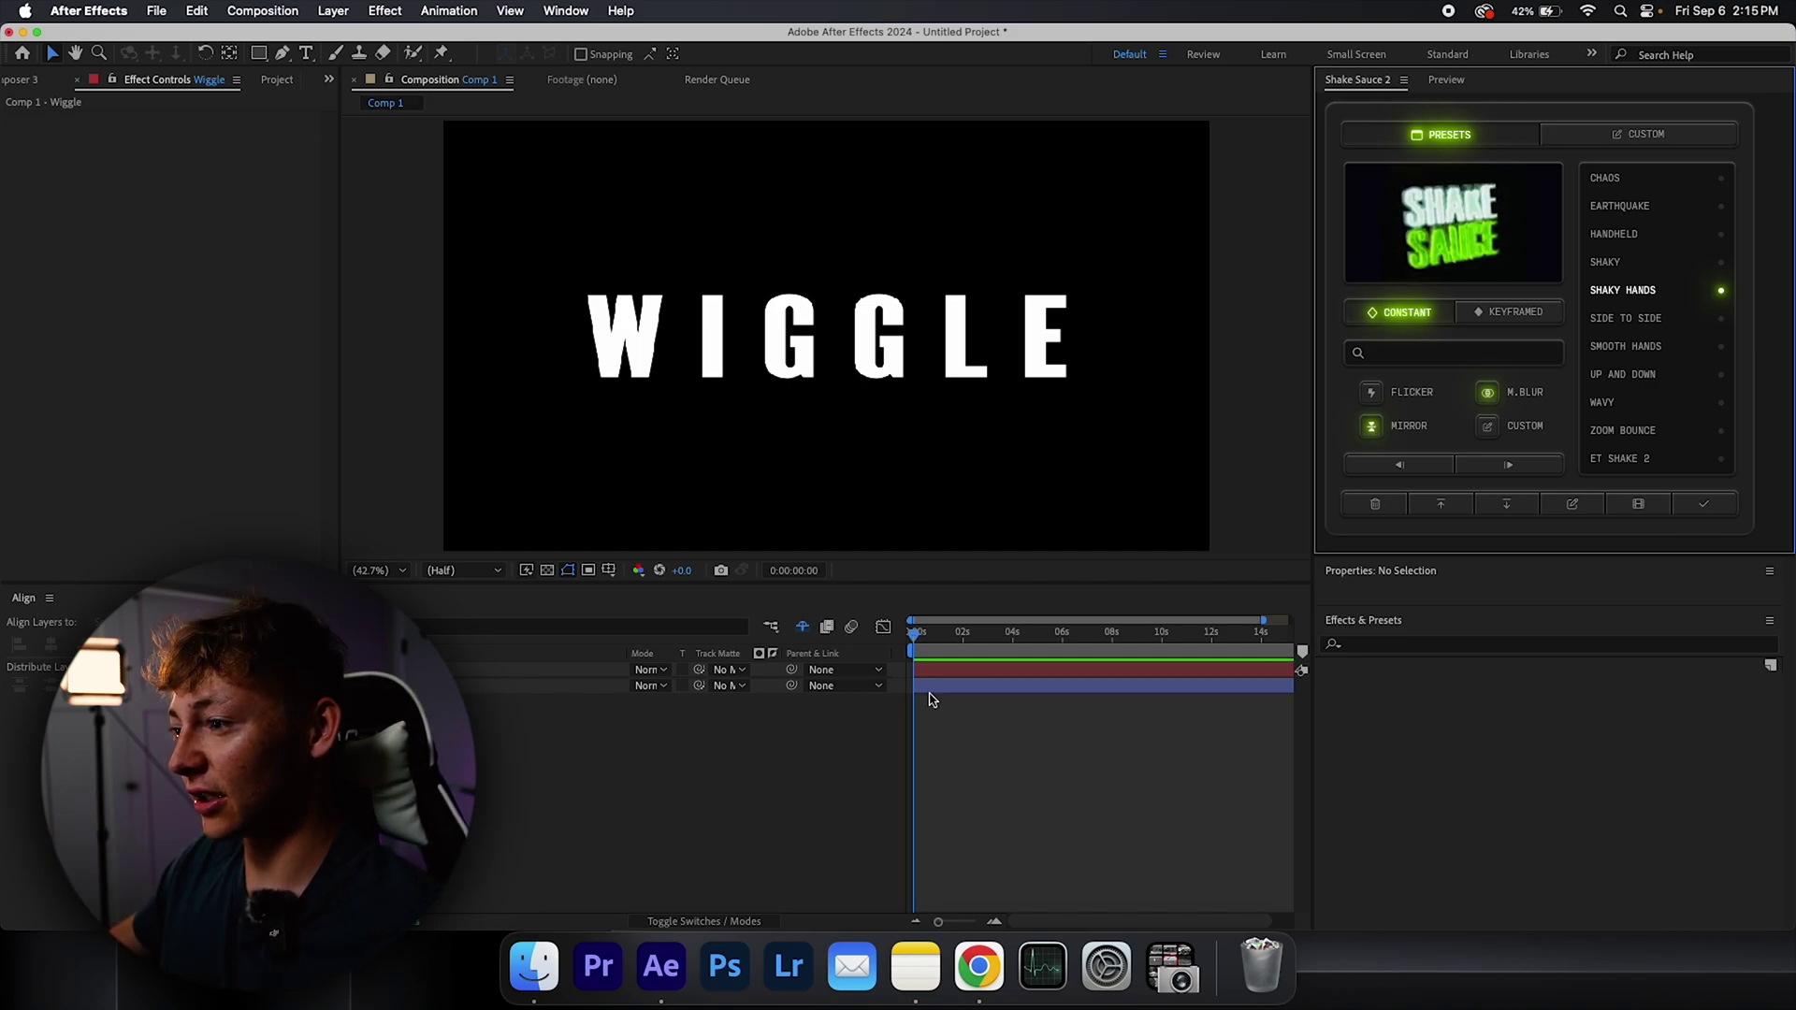
click(930, 672)
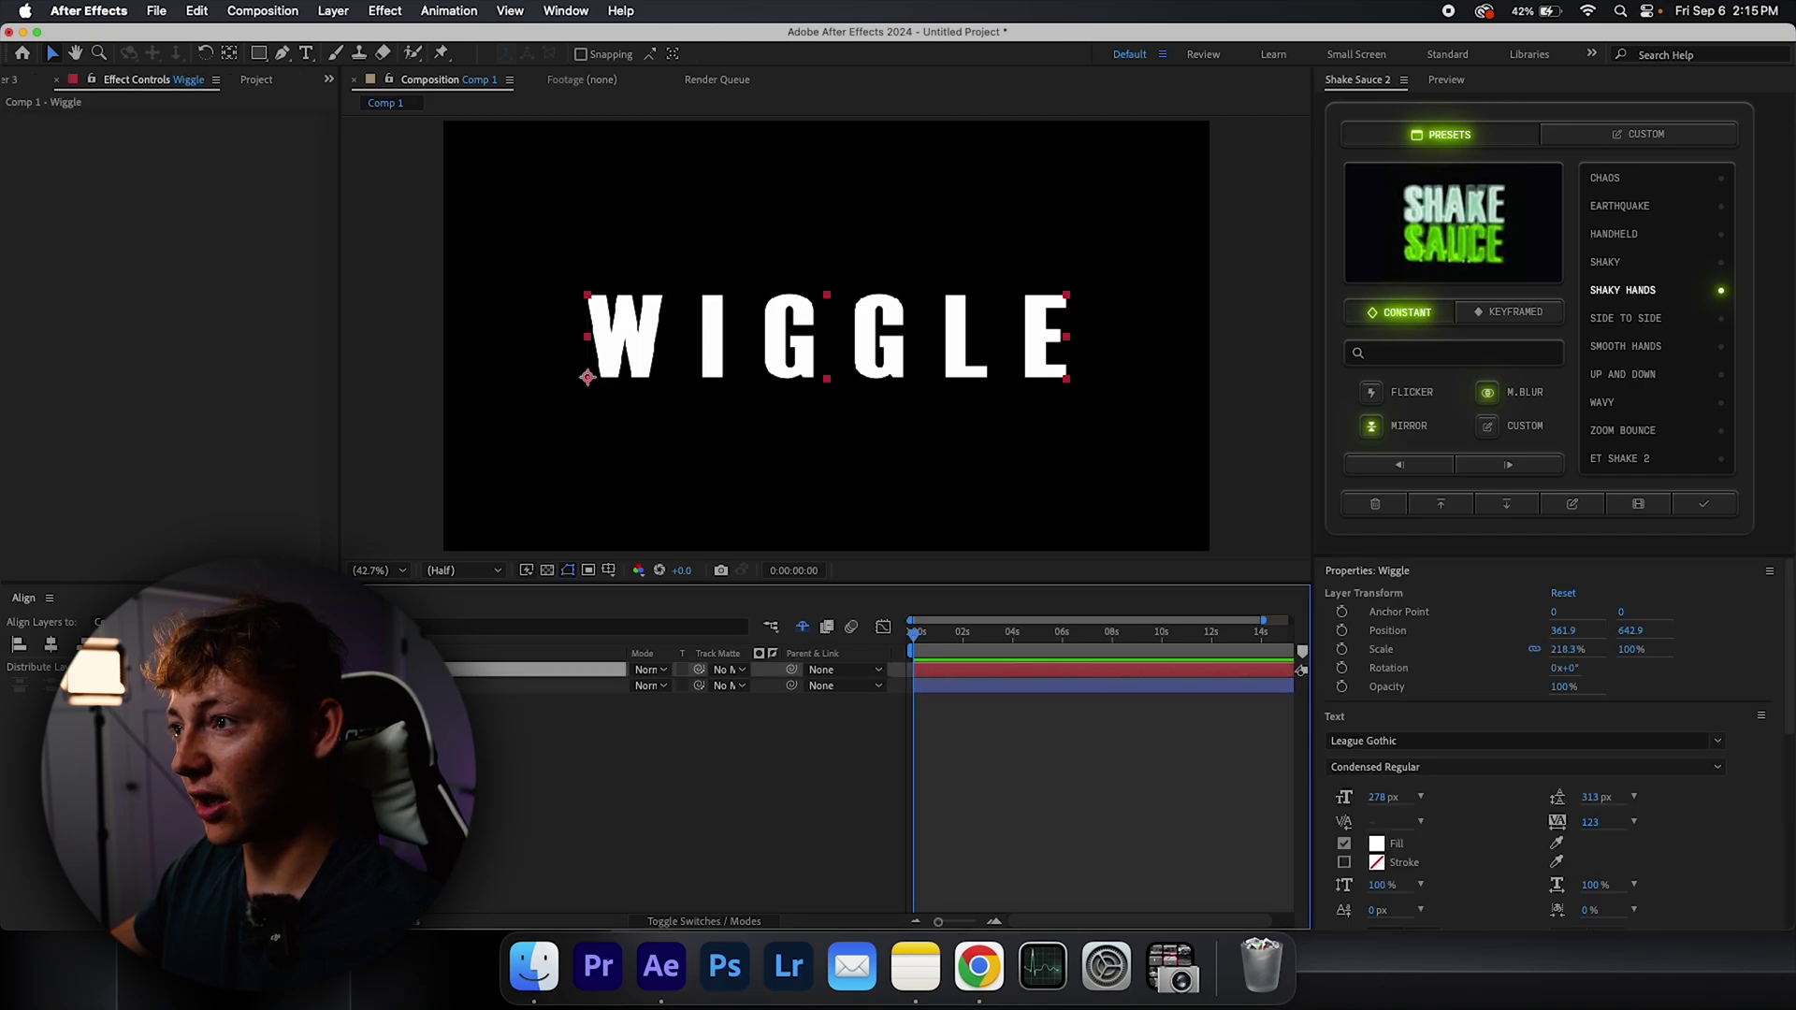
click(1706, 506)
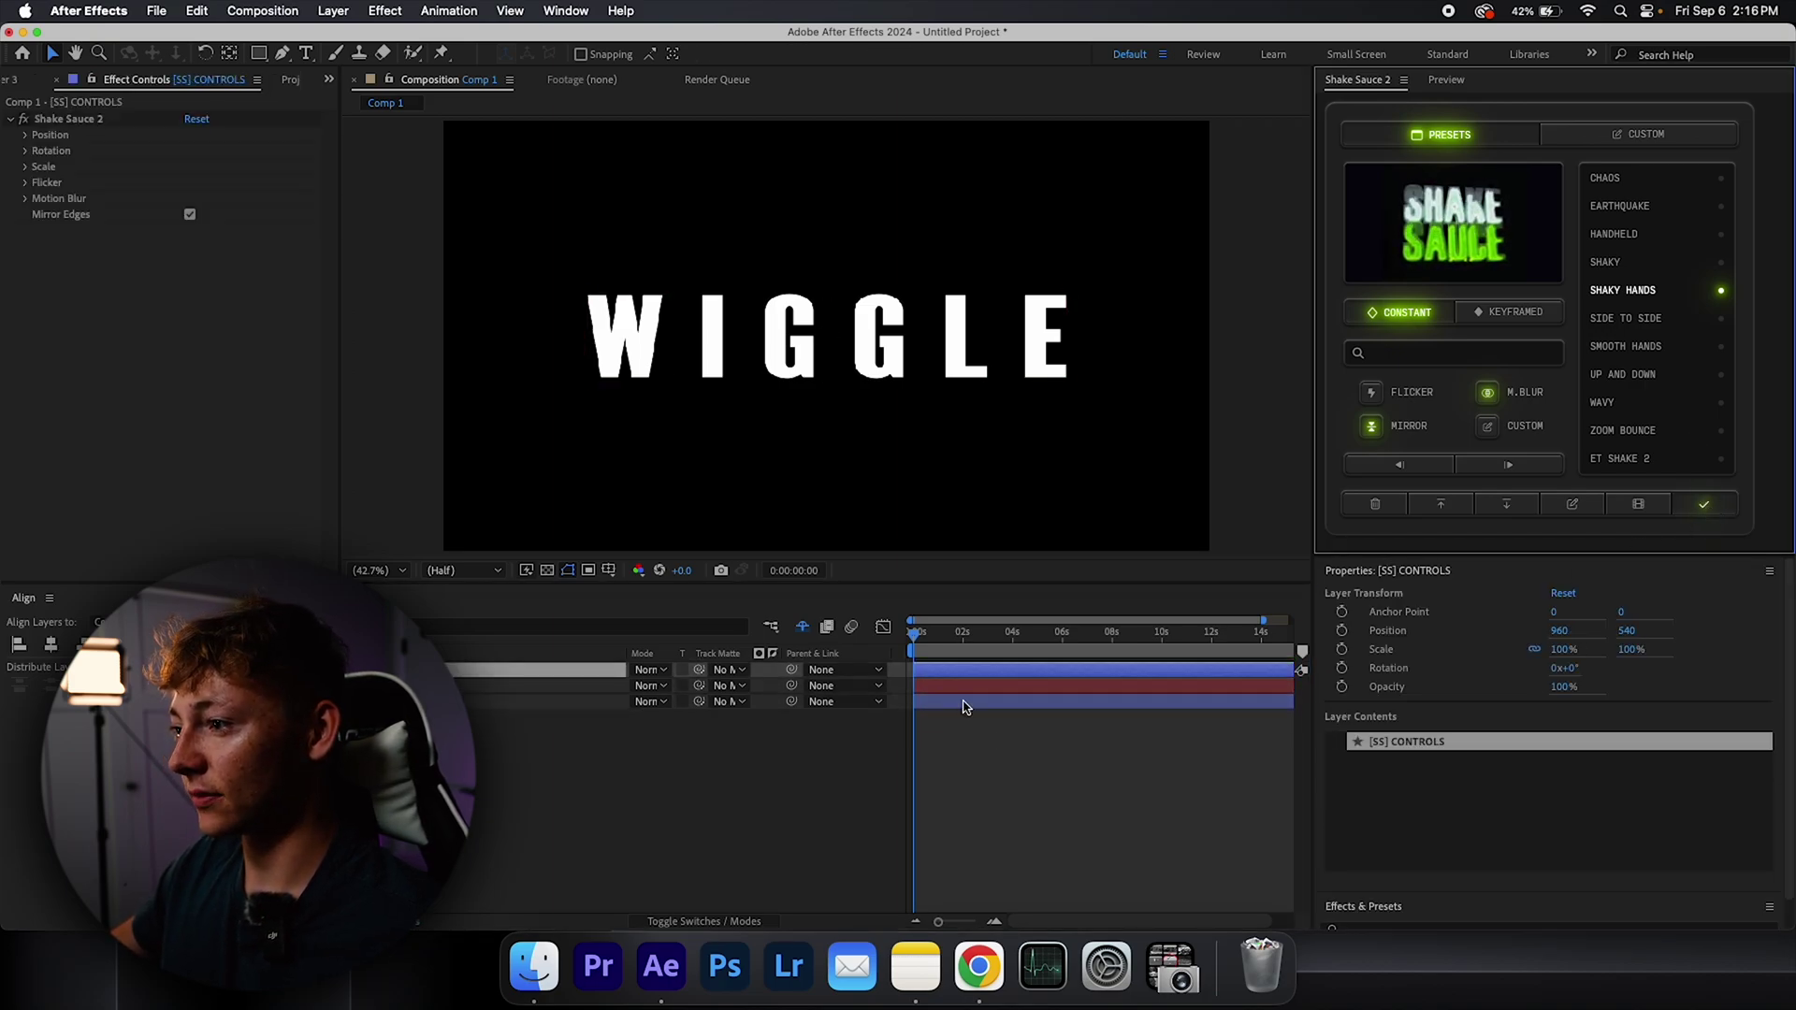
click(1007, 772)
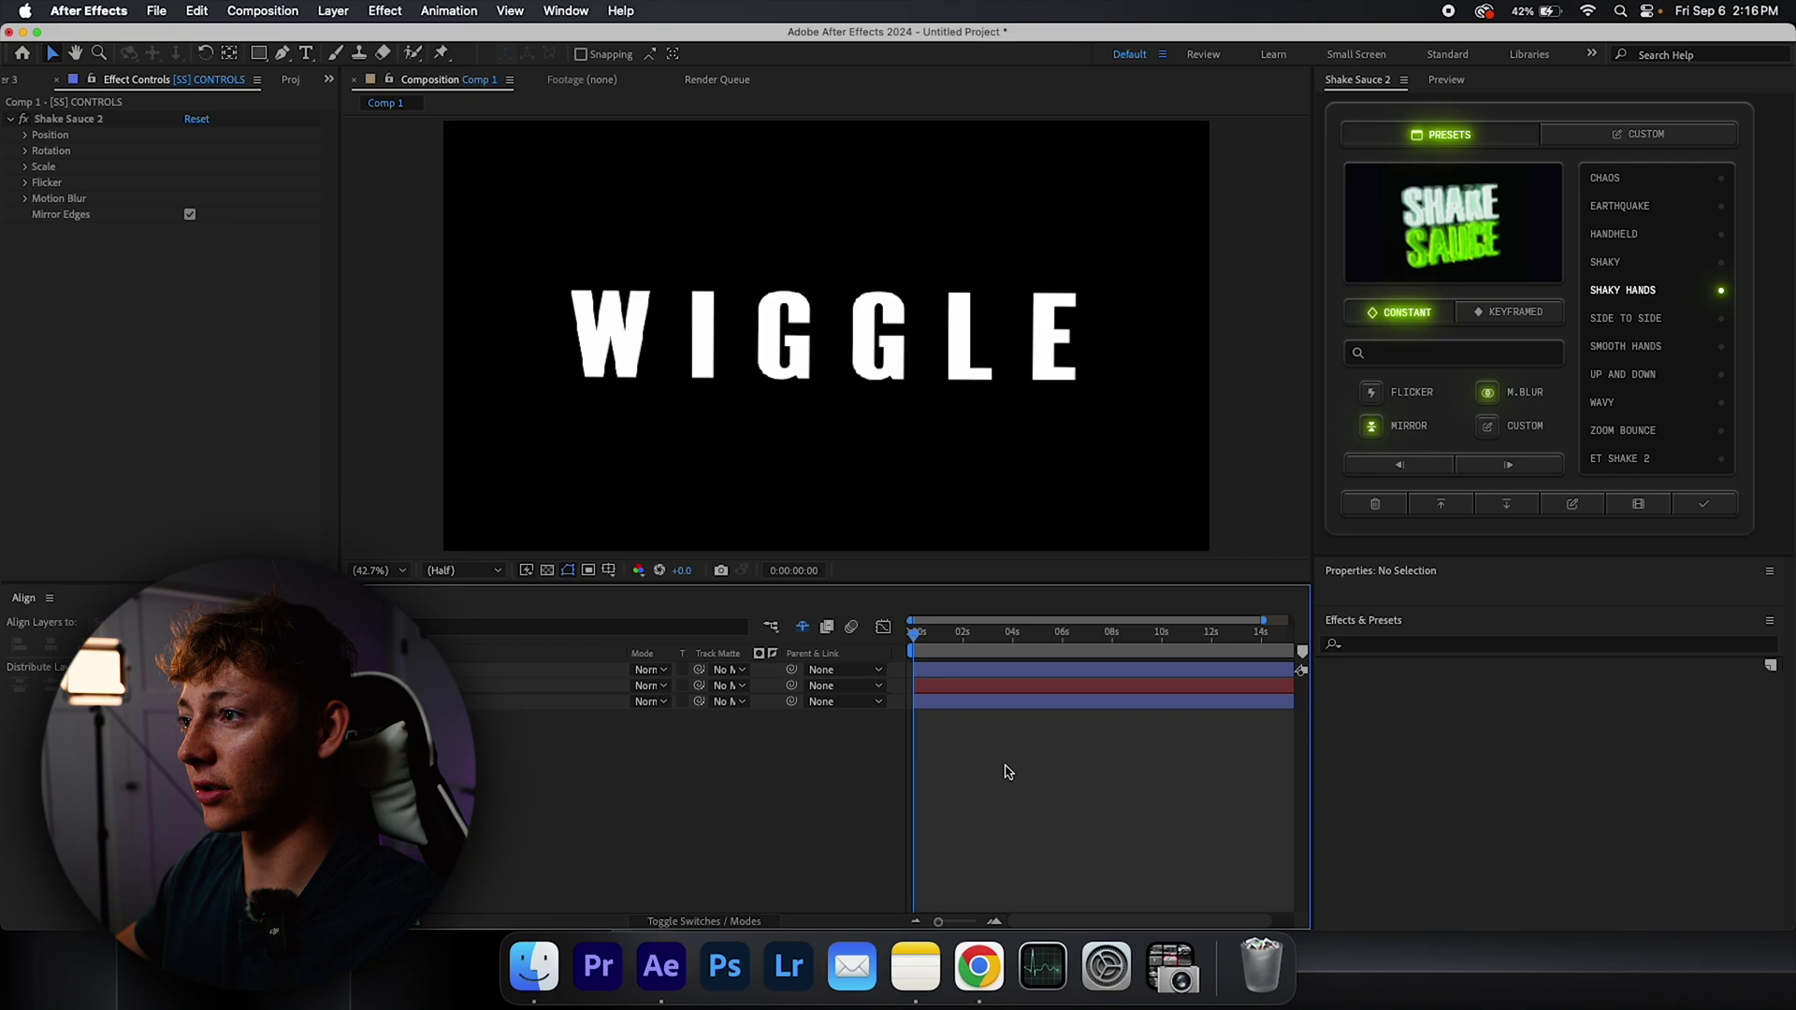
Raise the shake's Position Amplitude to 65, increase Position Frequency, and preview the faster shake.
key(space)
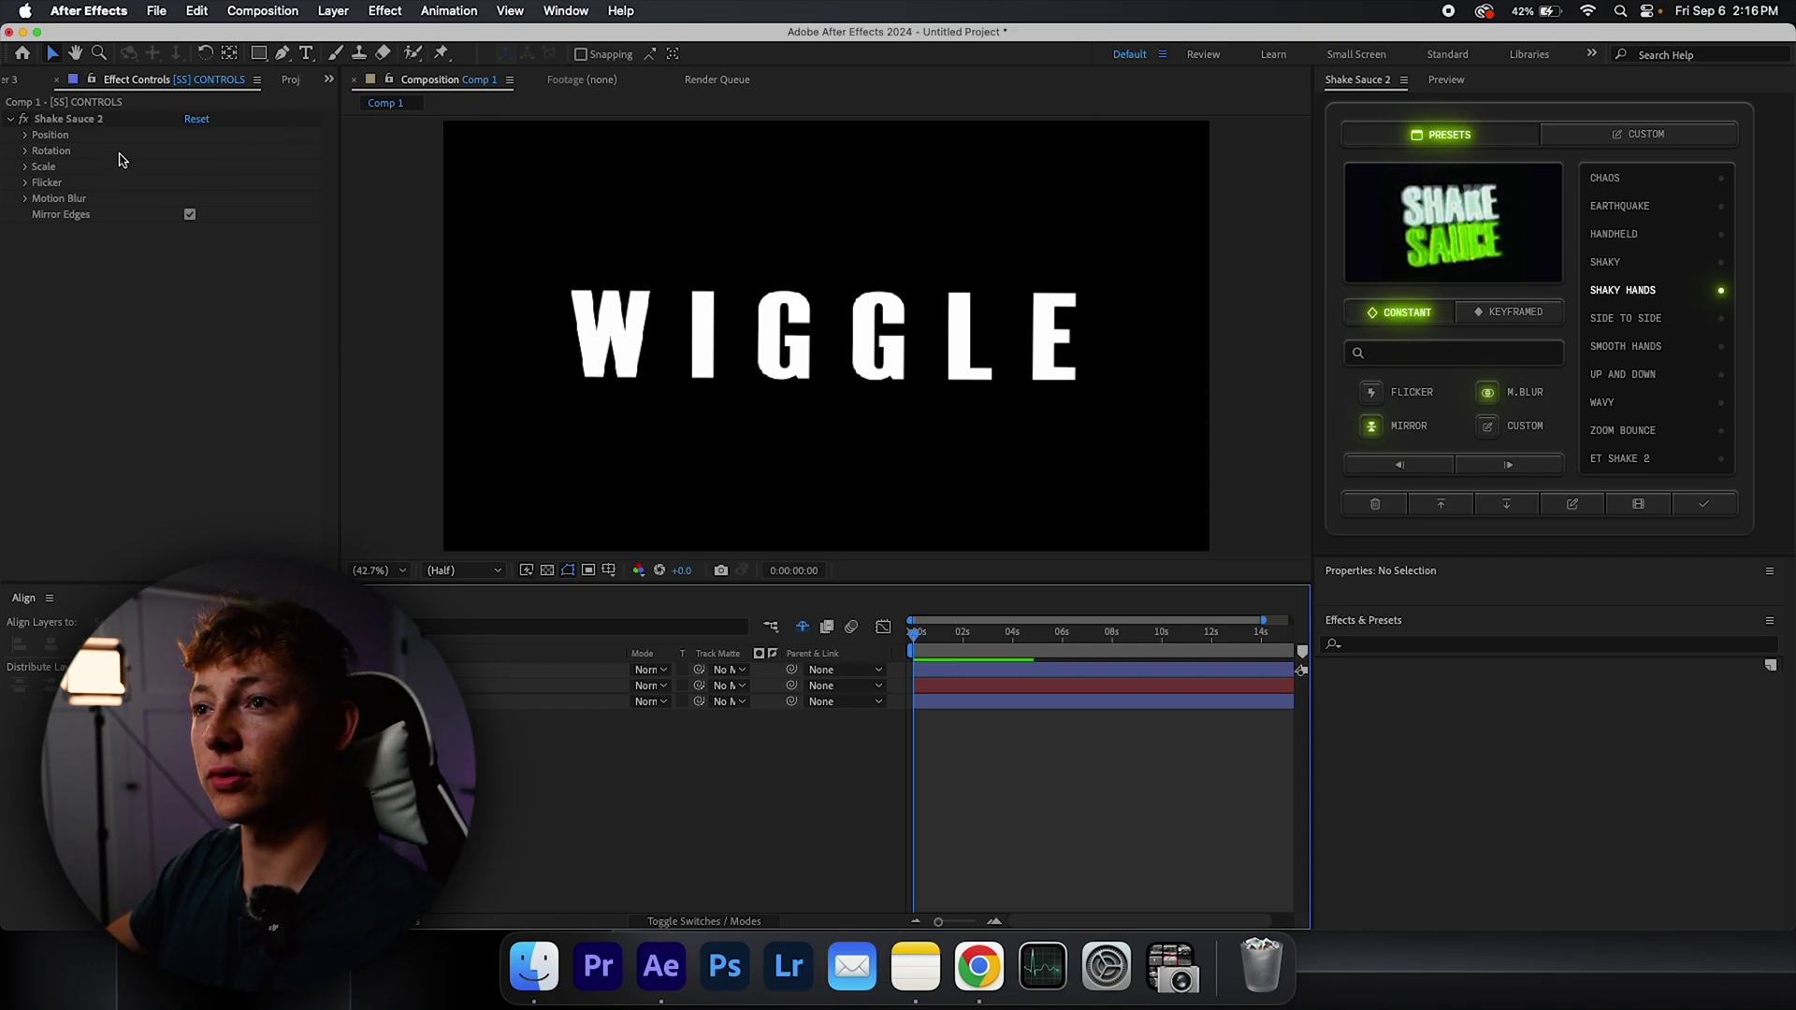
click(49, 136)
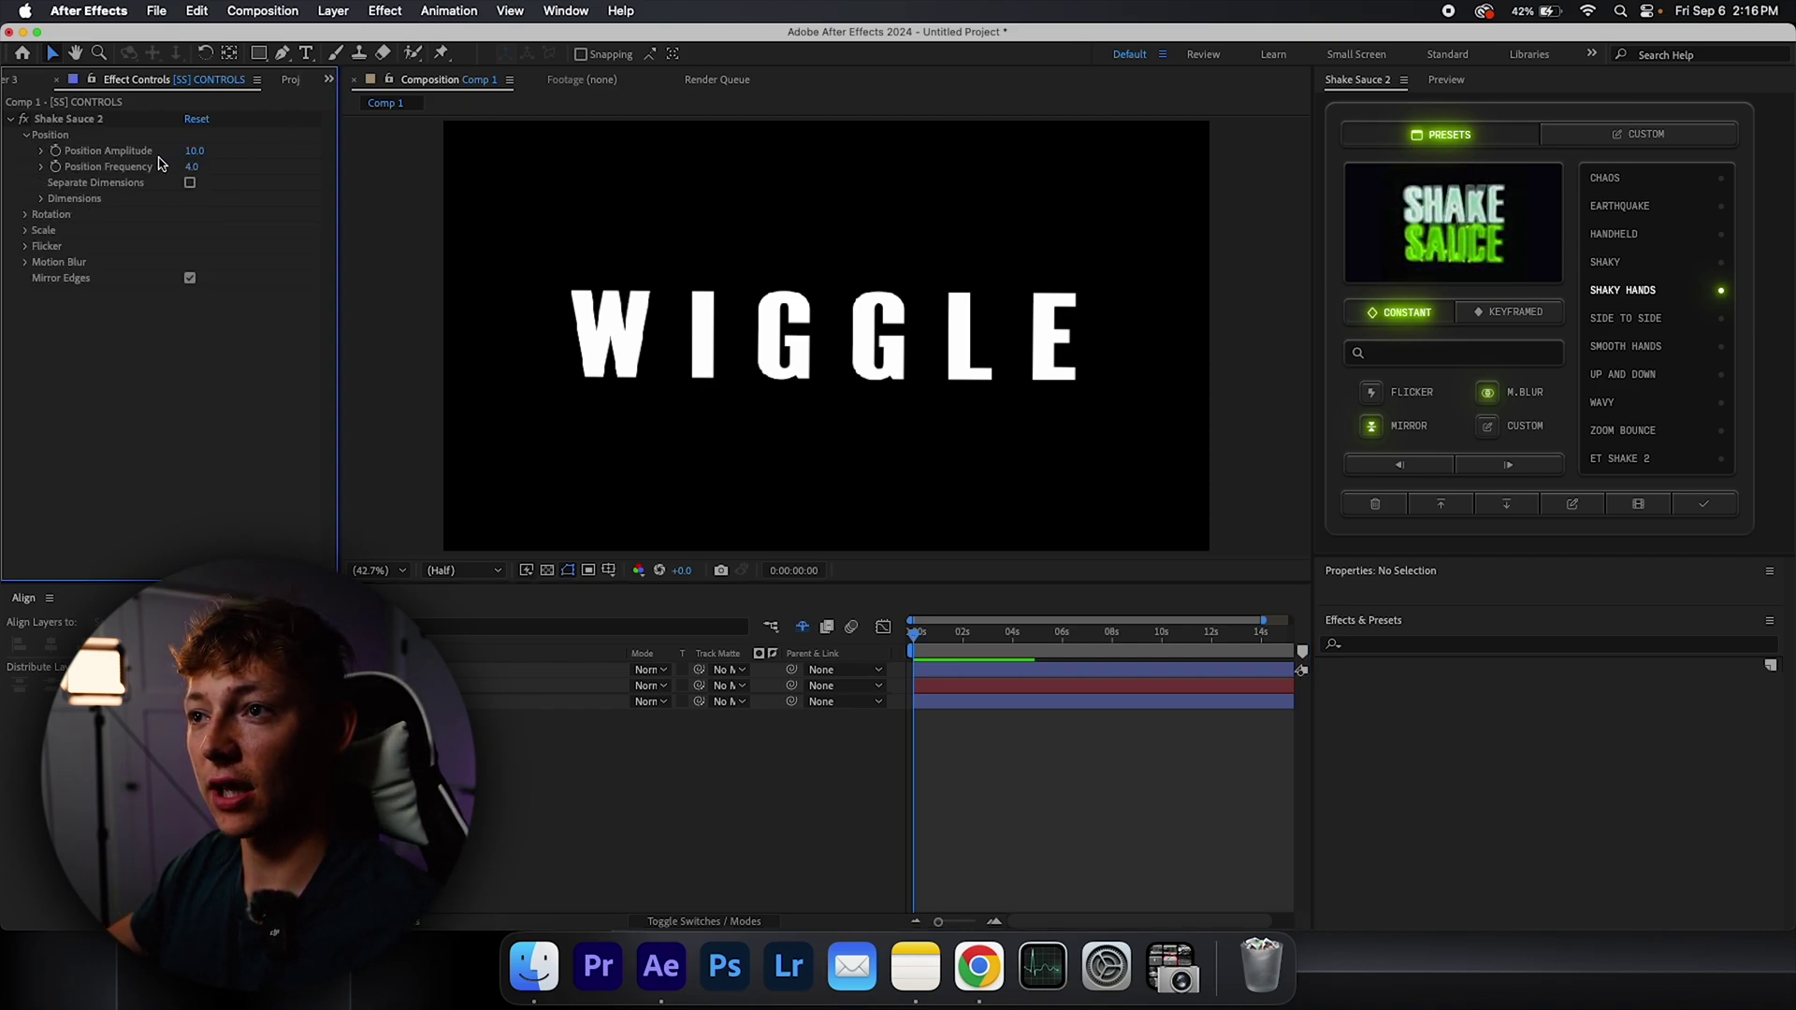
mouse_move(196, 151)
mouse_down()
mouse_move(248, 153)
mouse_move(206, 178)
mouse_up()
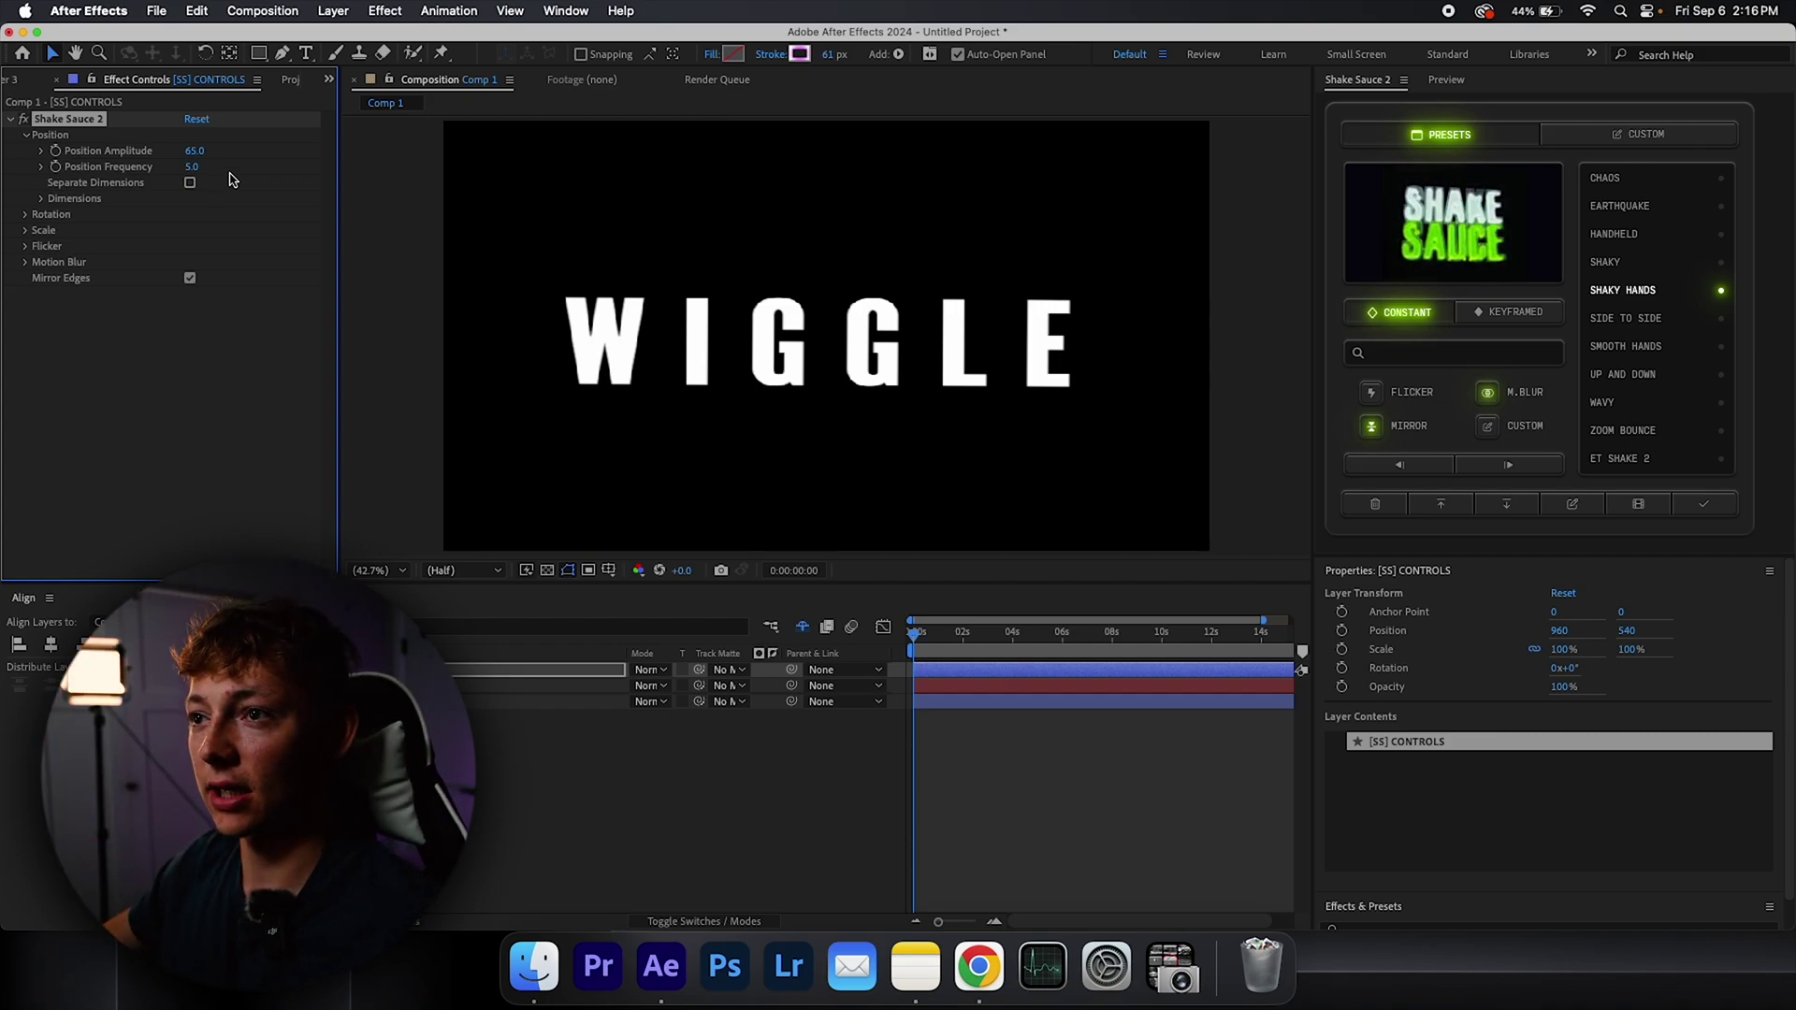
drag(197, 173, 791, 701)
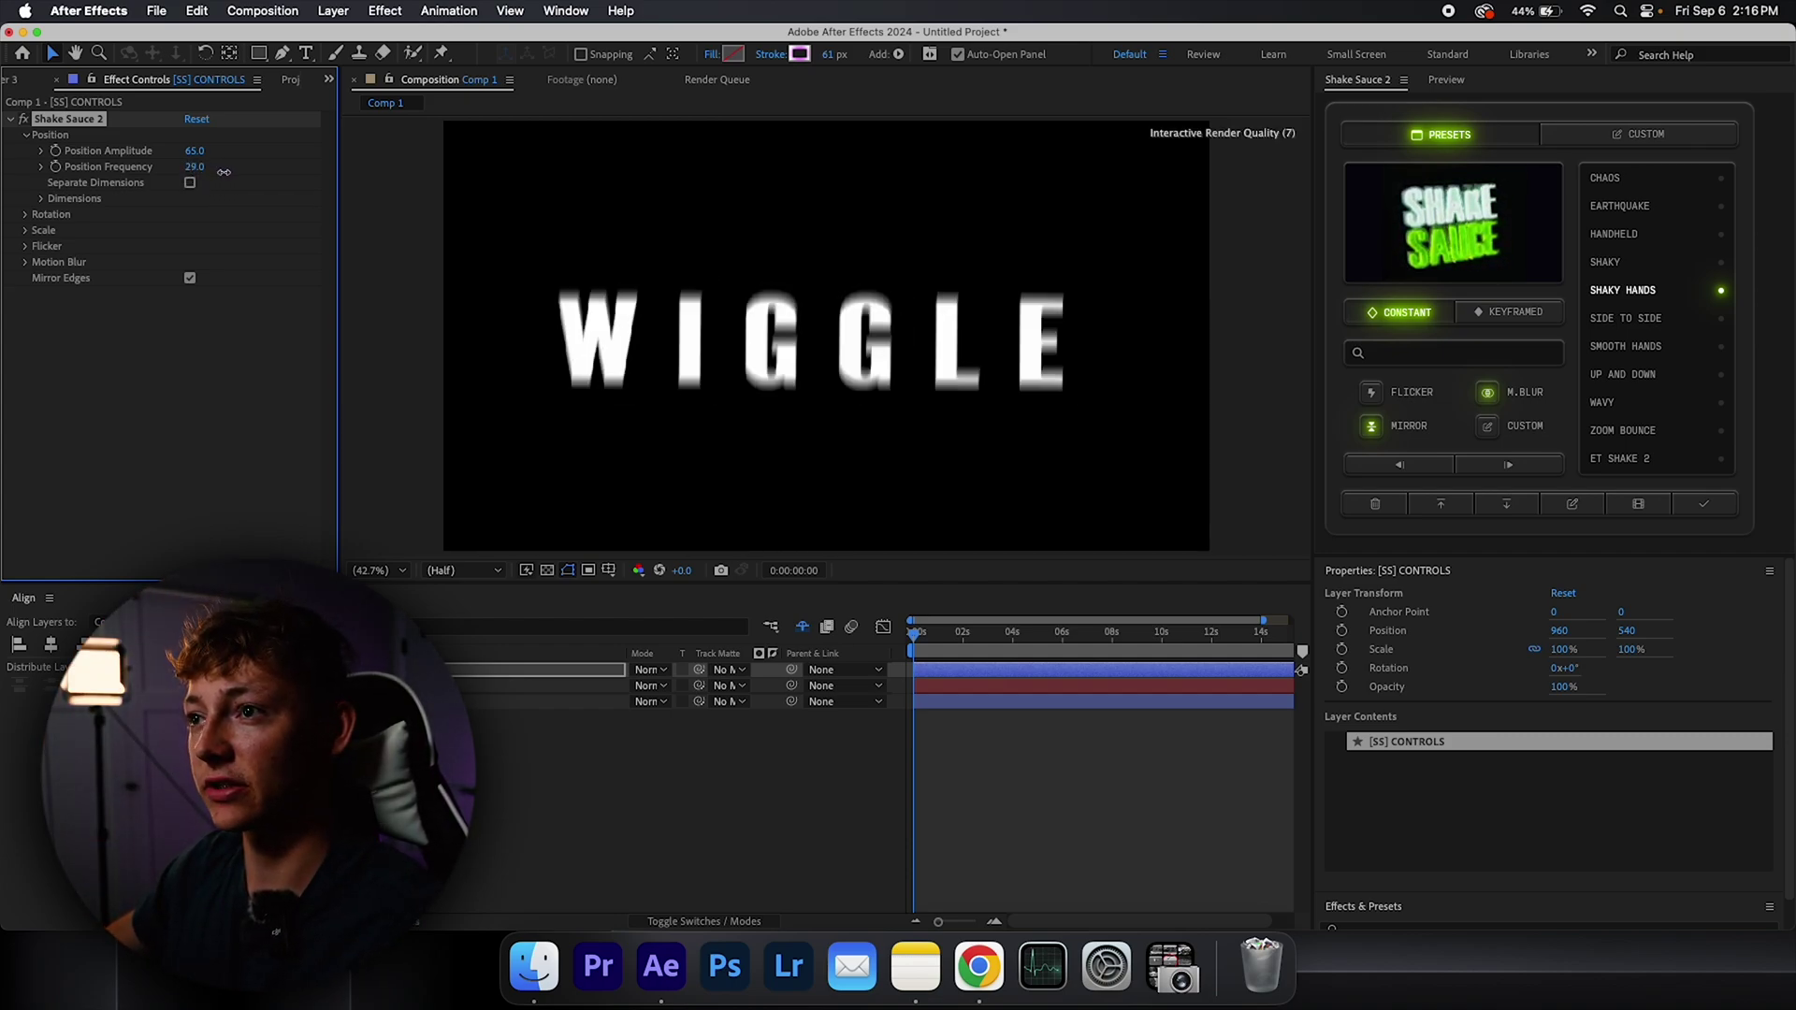
click(988, 755)
key(space)
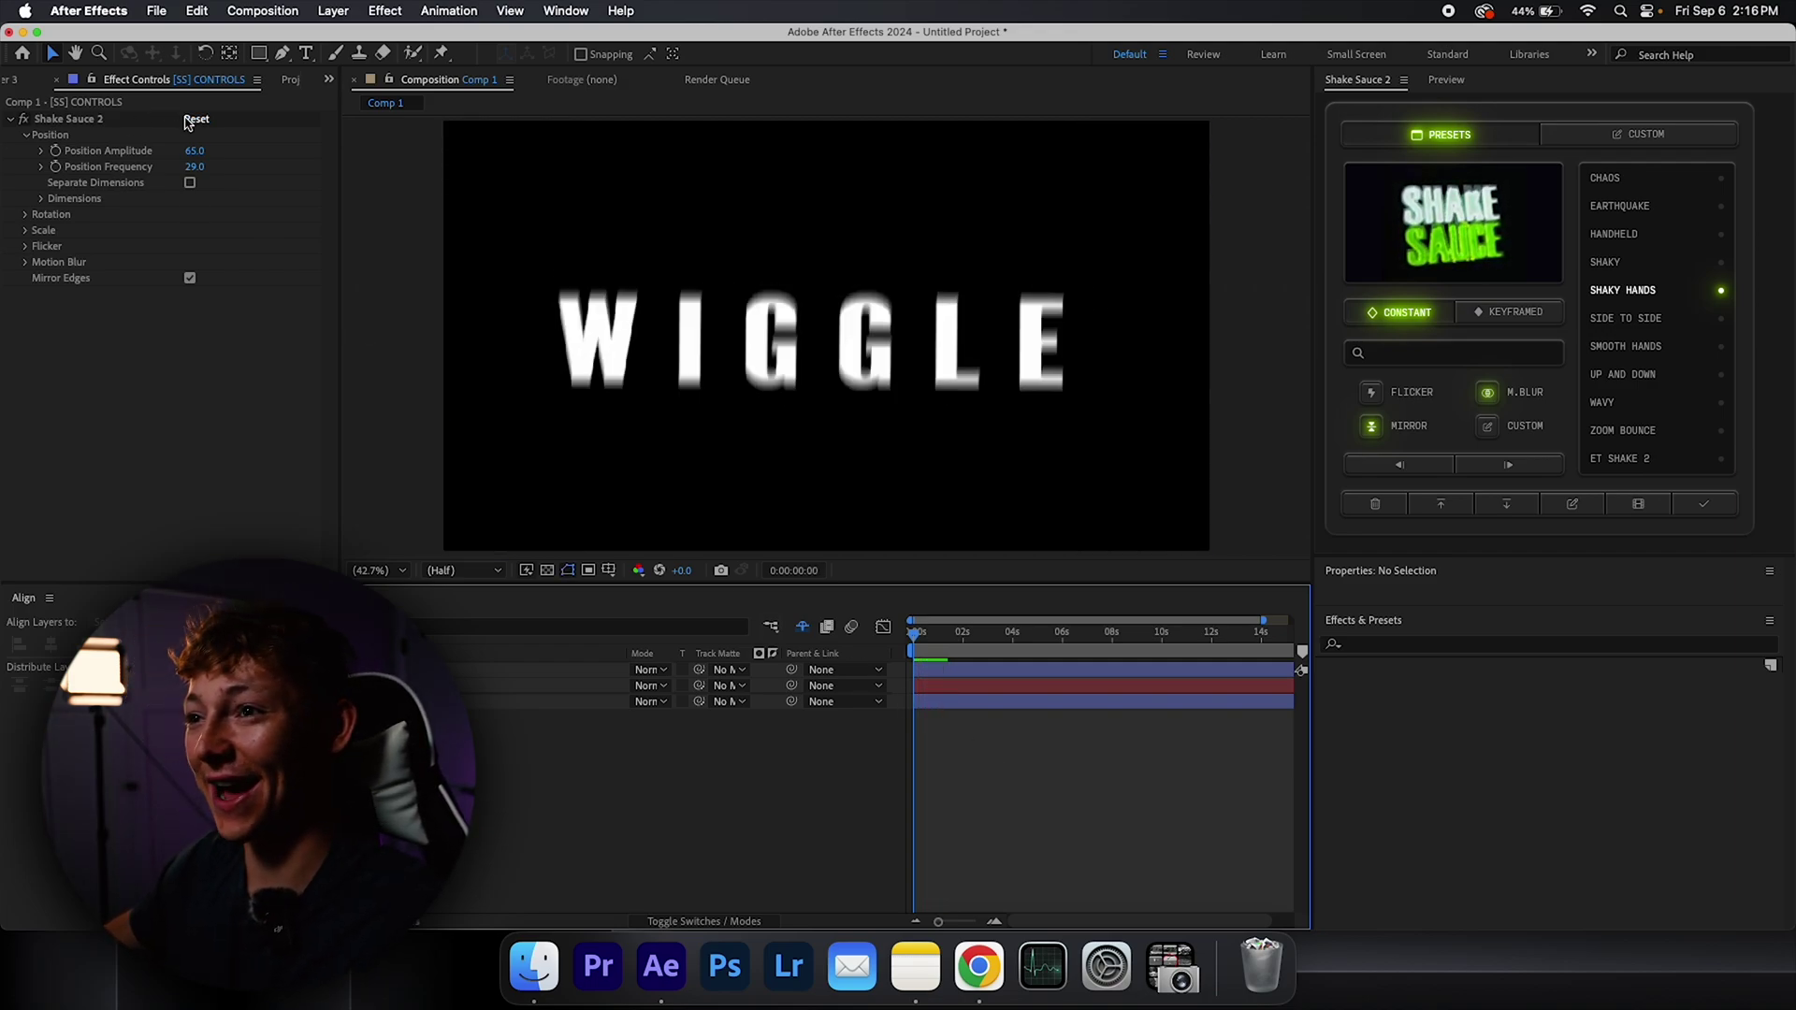
Reset the shake settings, undo the reset, and preview the restored shake.
click(195, 120)
key(super+z)
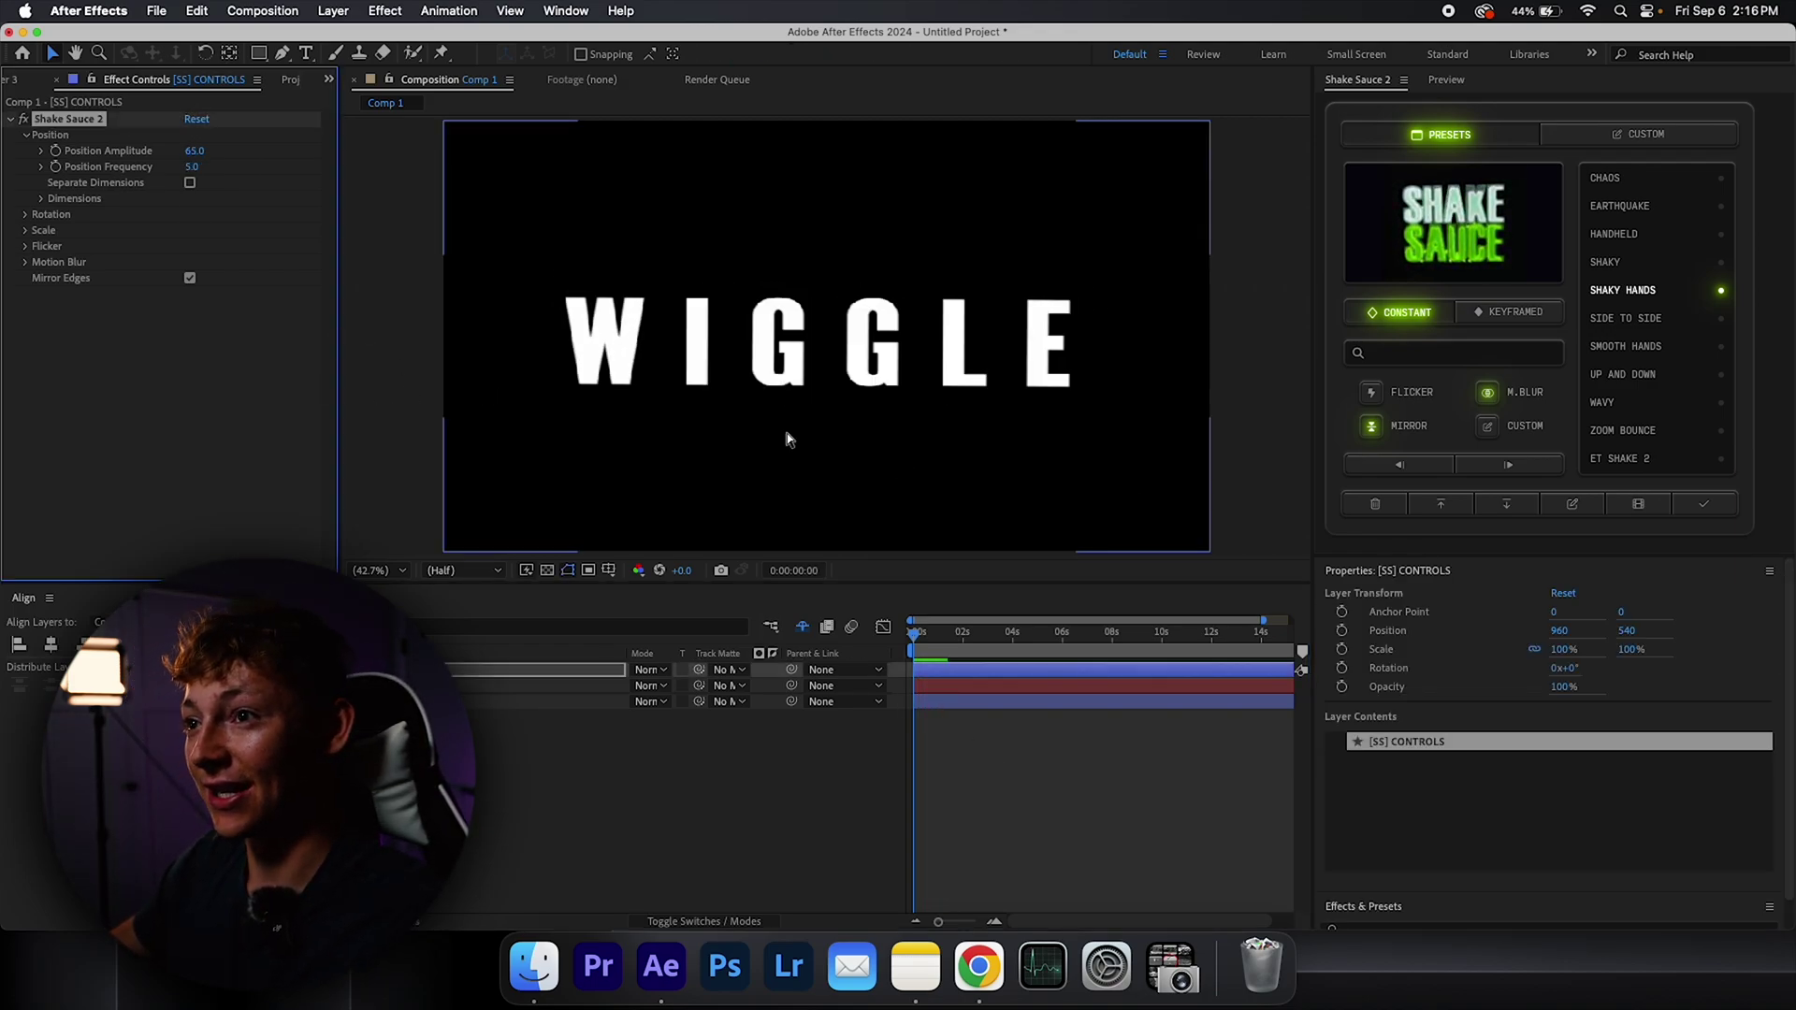
key(space)
click(1042, 770)
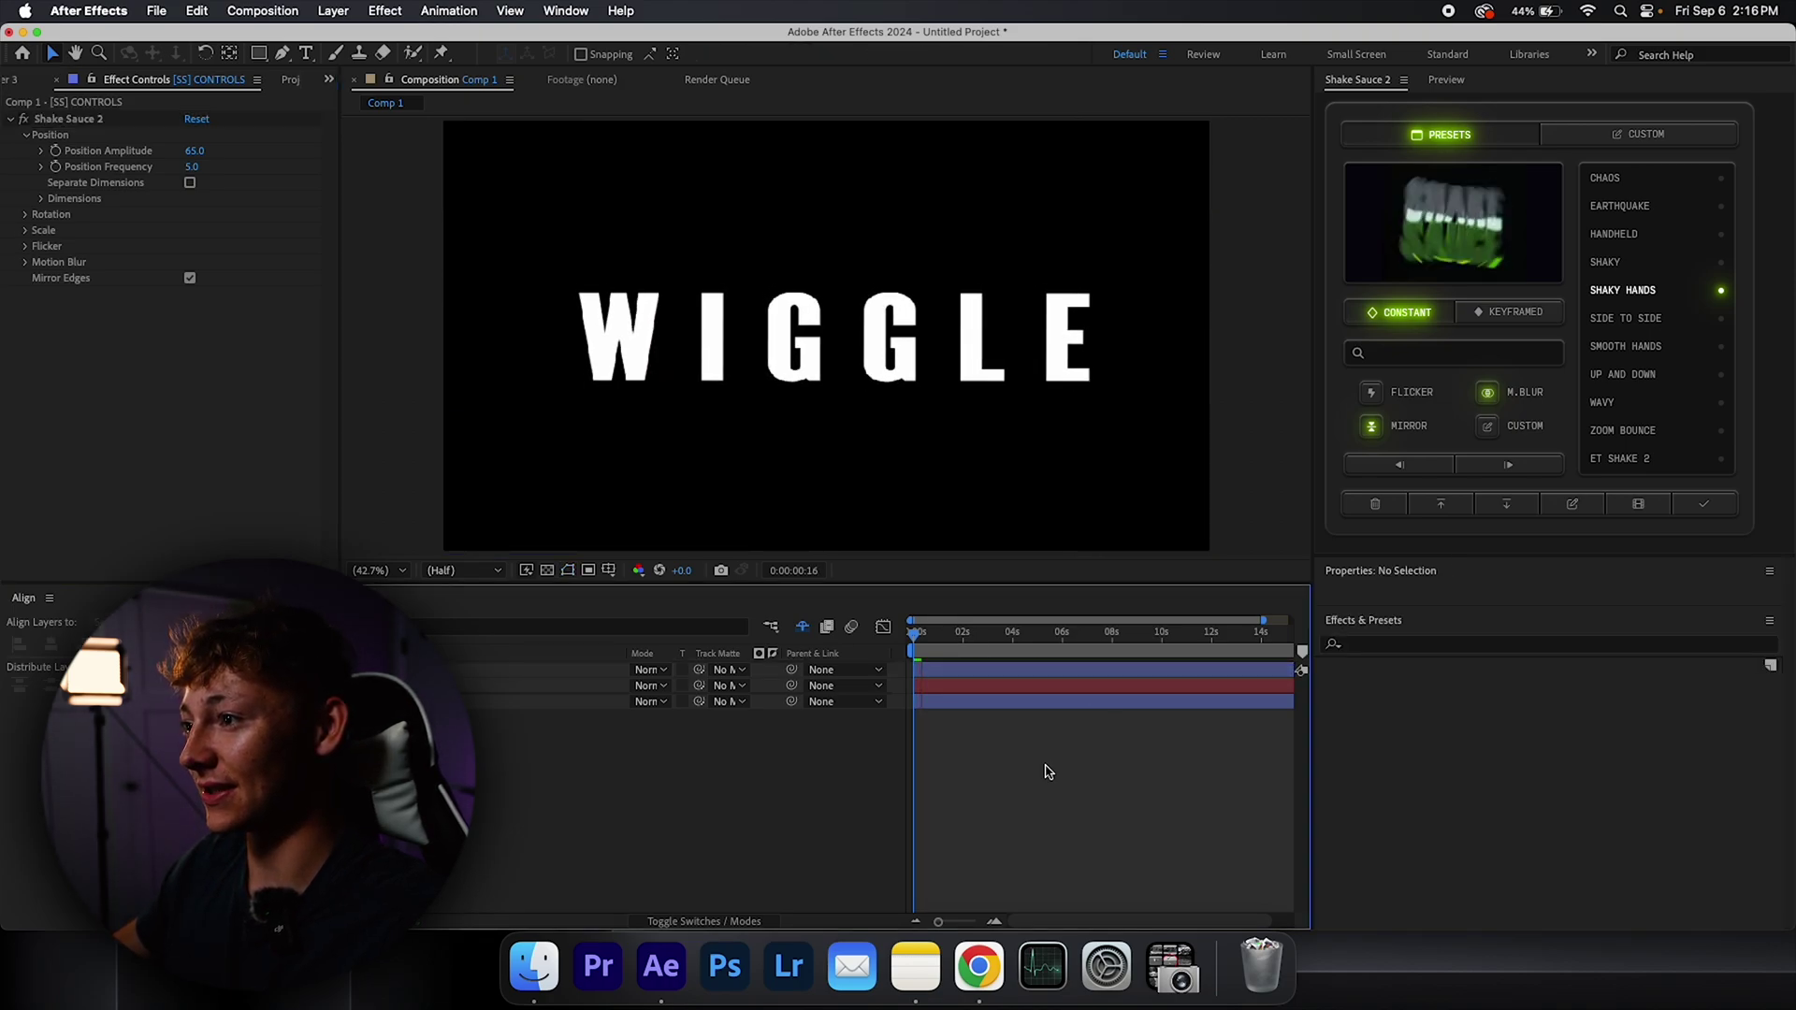
Stop the preview and delete the [SS] CONTROLS layer to remove the shake from WIGGLE.
key(super+z)
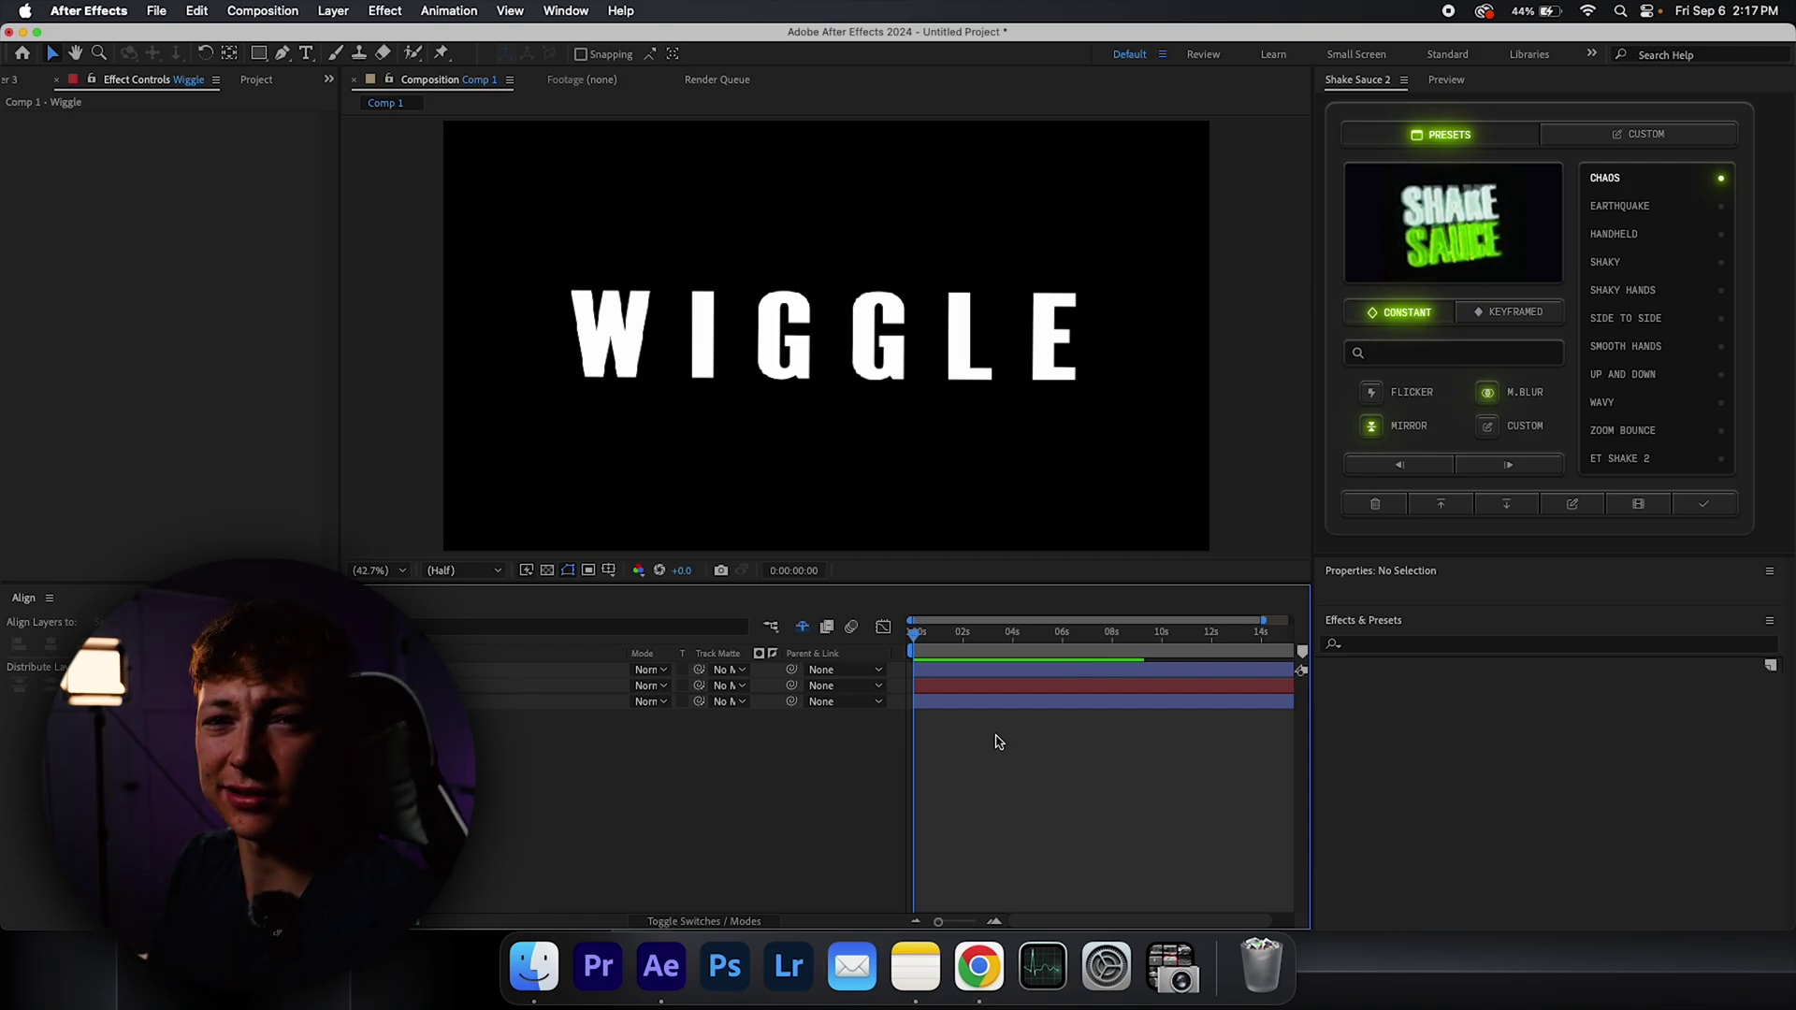
click(950, 673)
click(1376, 505)
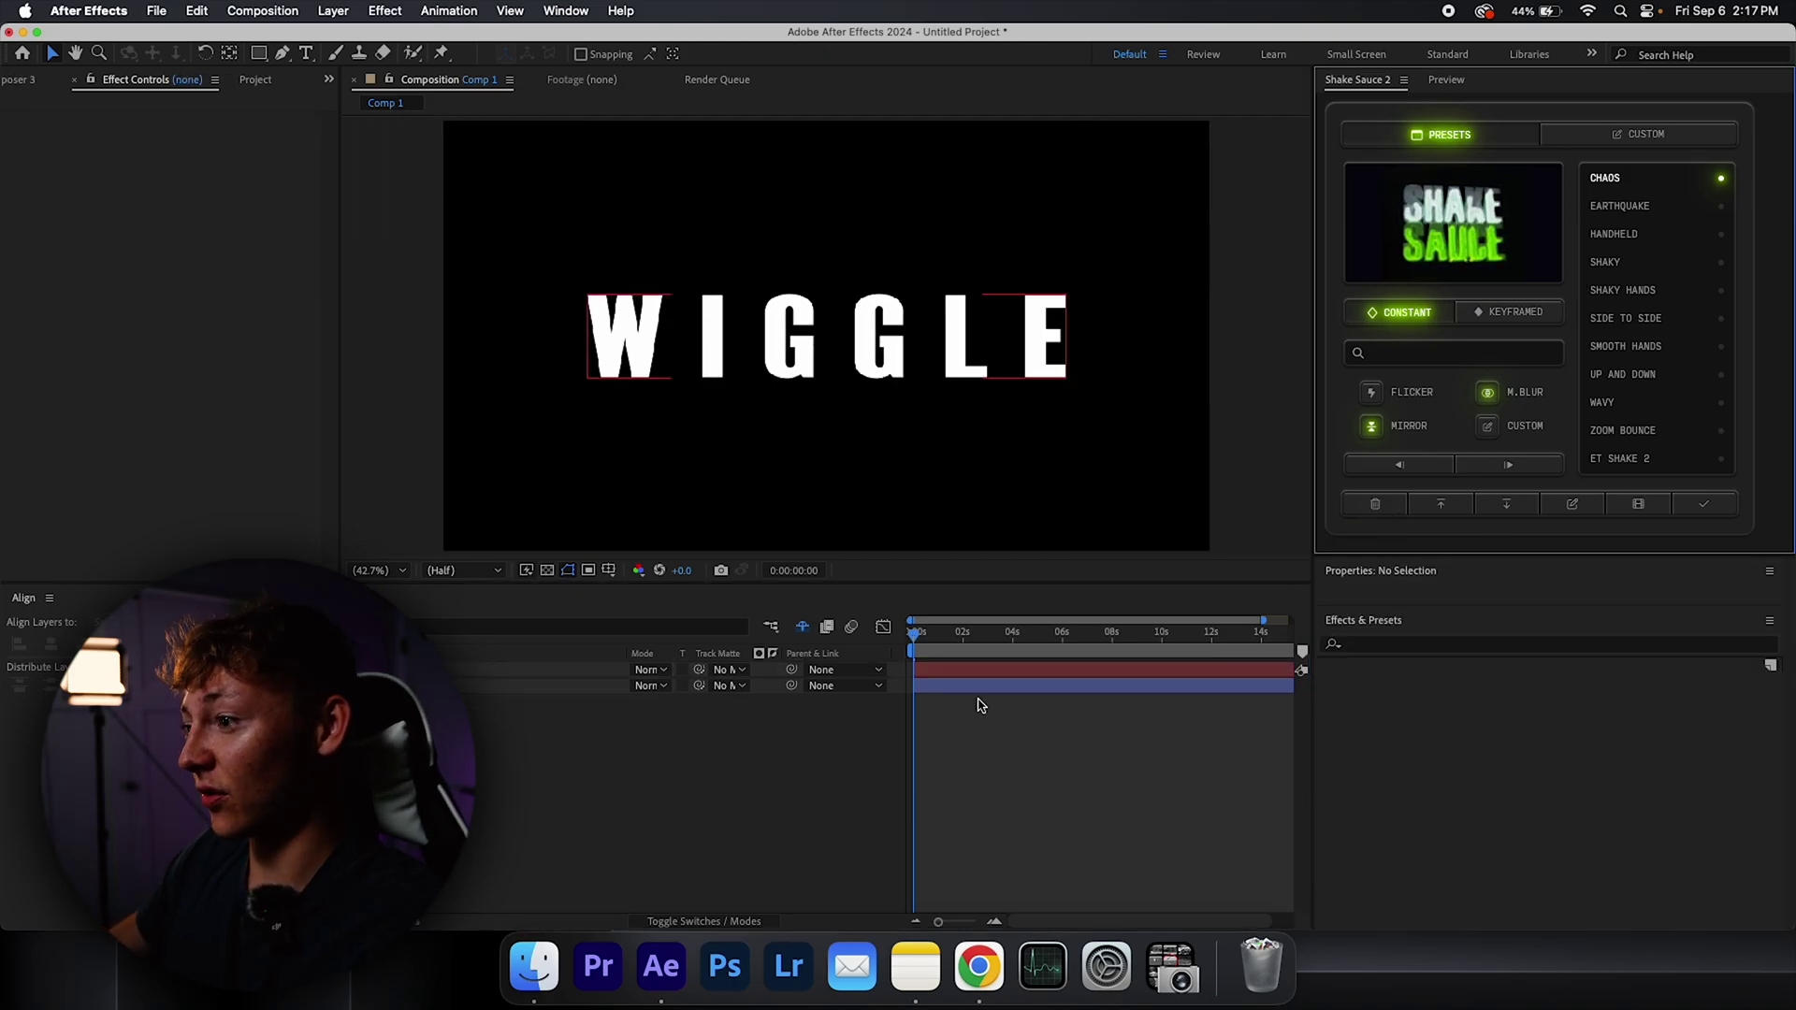
key(super+z)
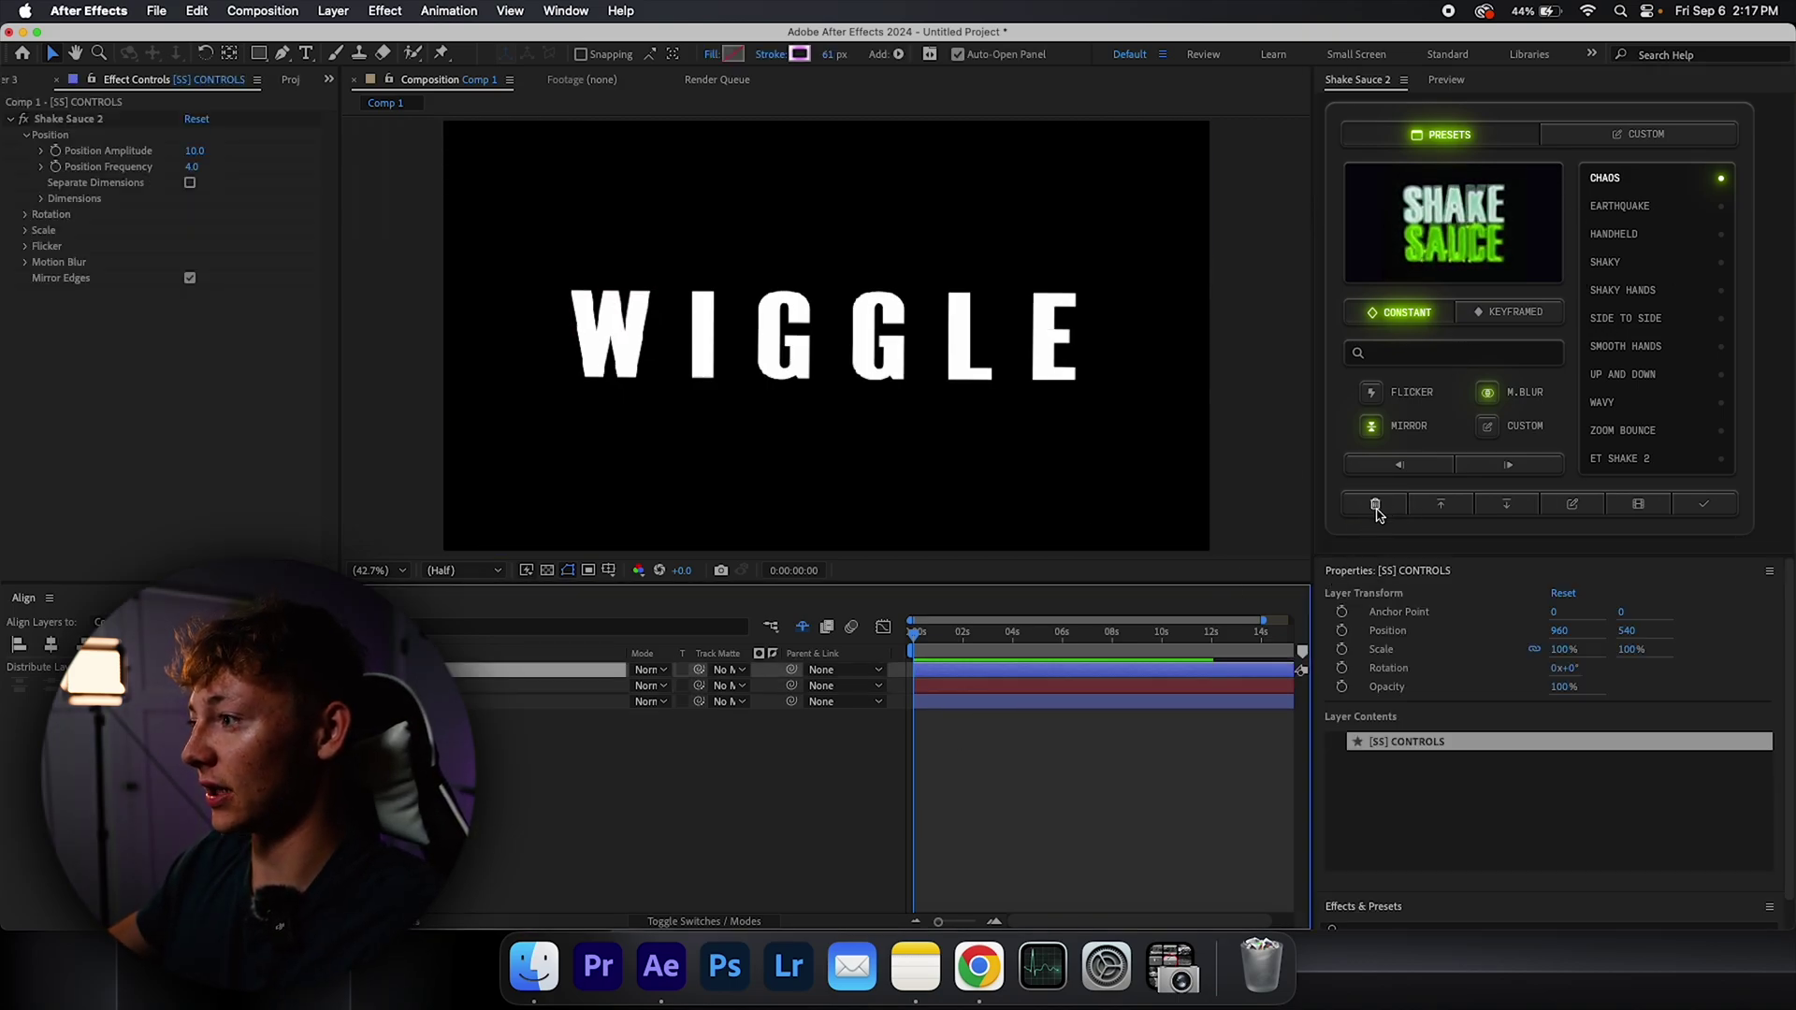
click(1375, 505)
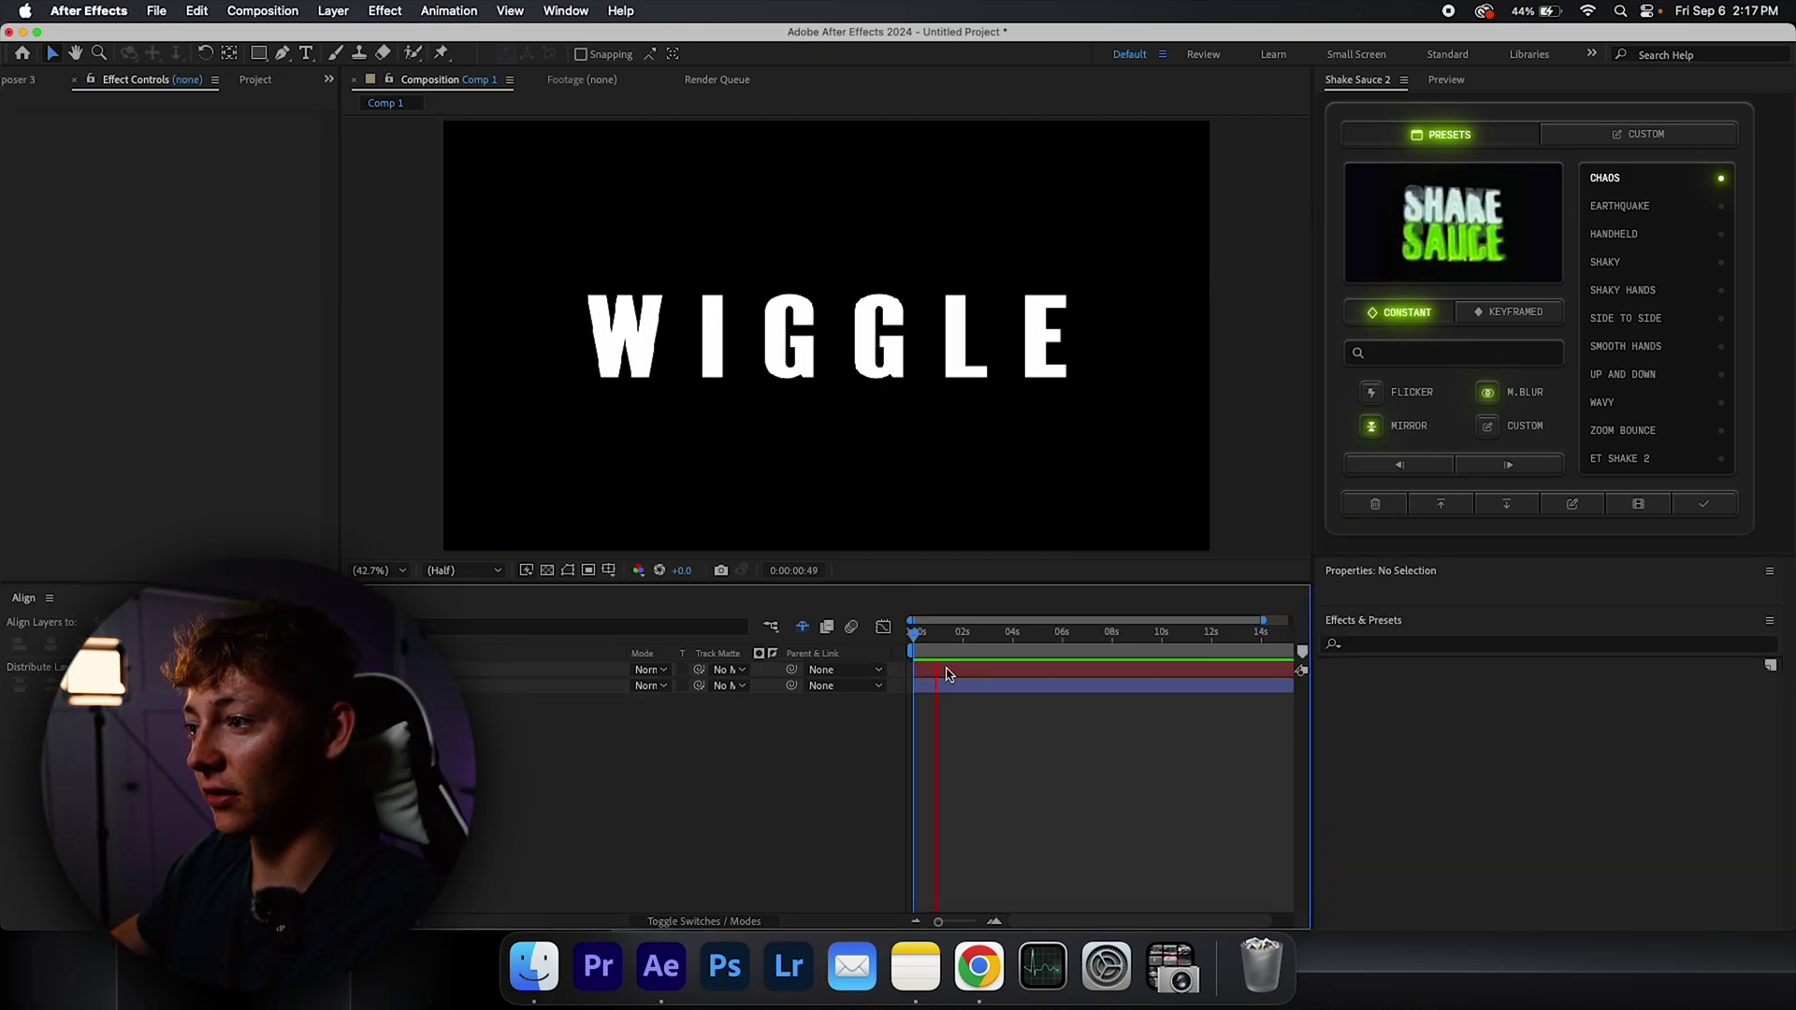
key(space)
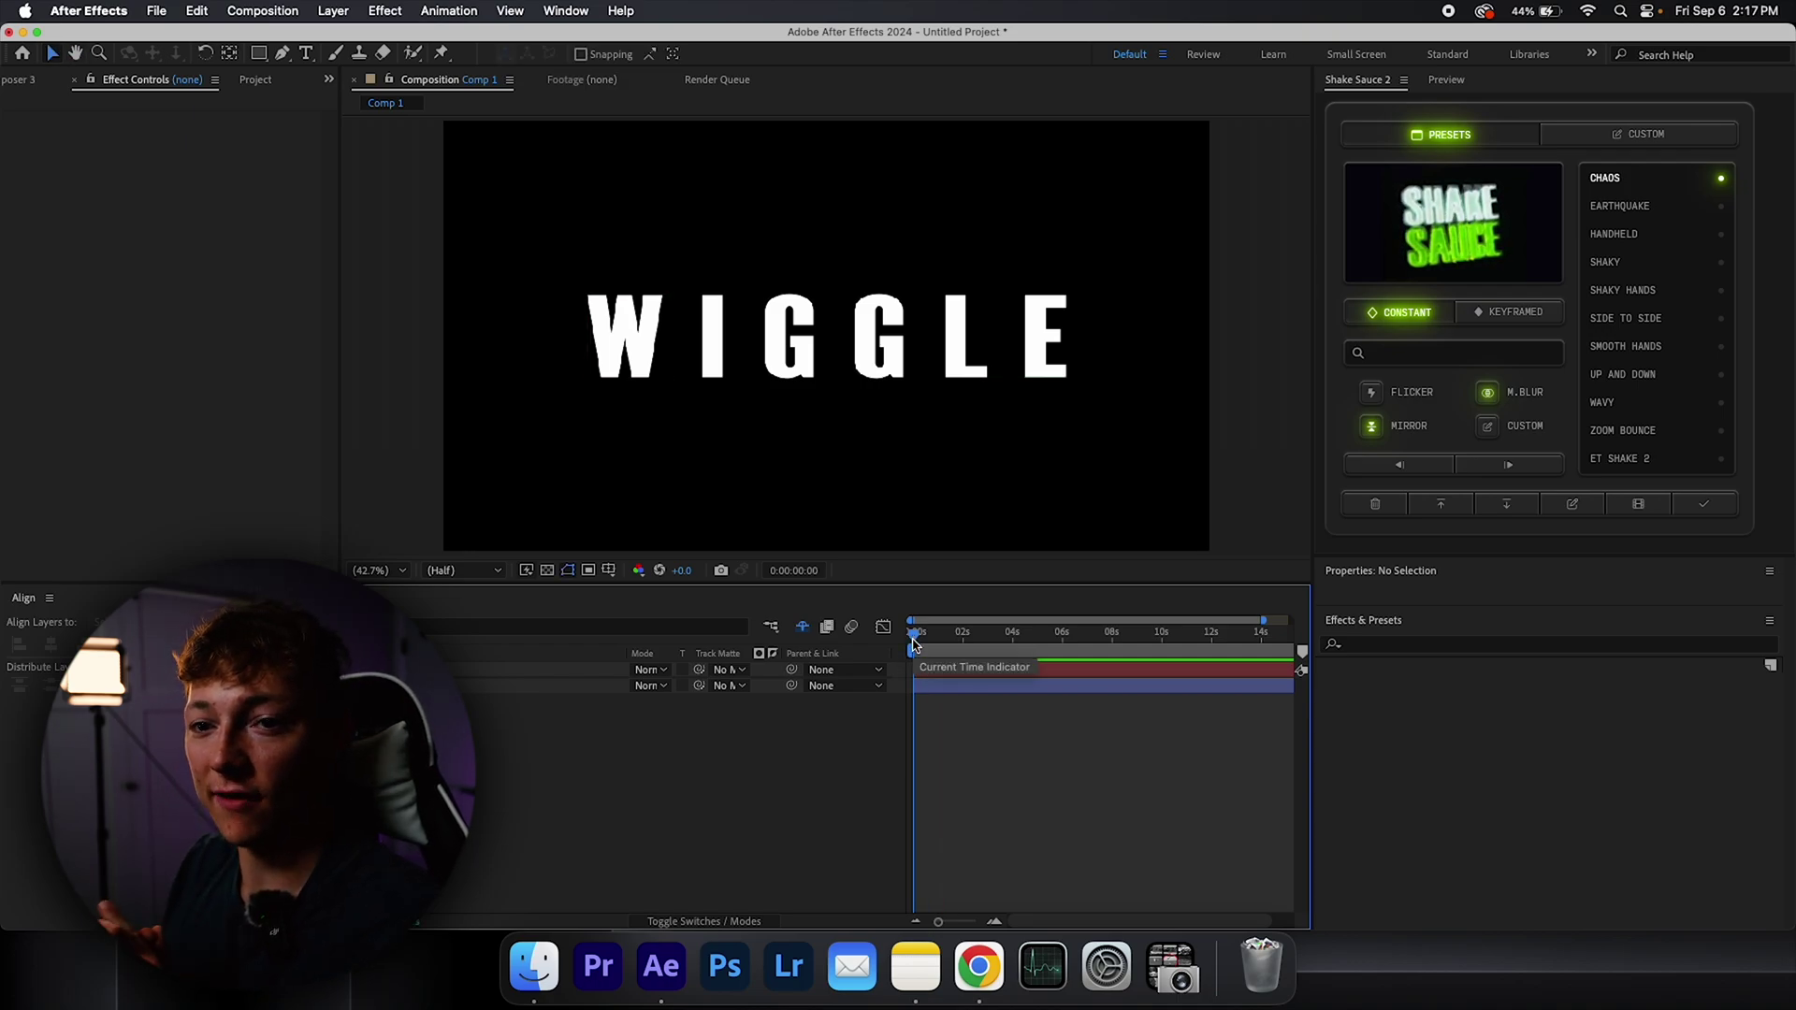
Show WIGGLE's Position, keyframe it at 0s, then nudge it right and up at frame 5.
key(p)
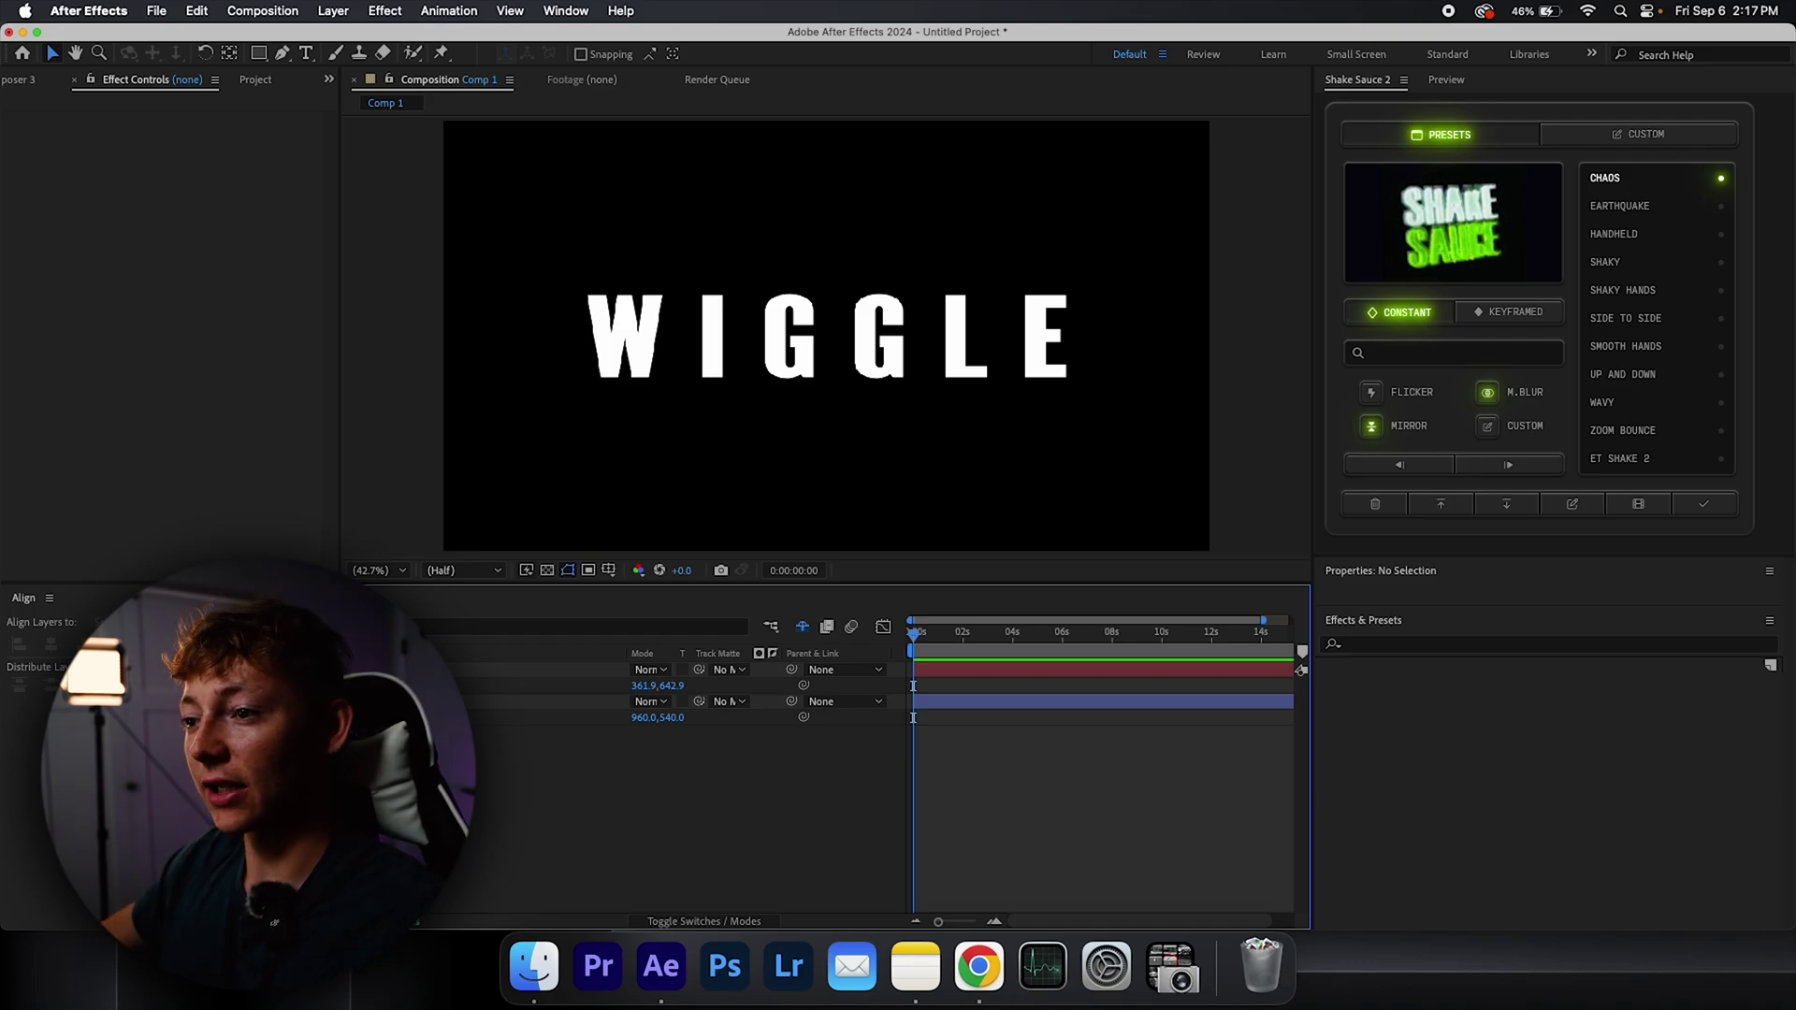
click(412, 686)
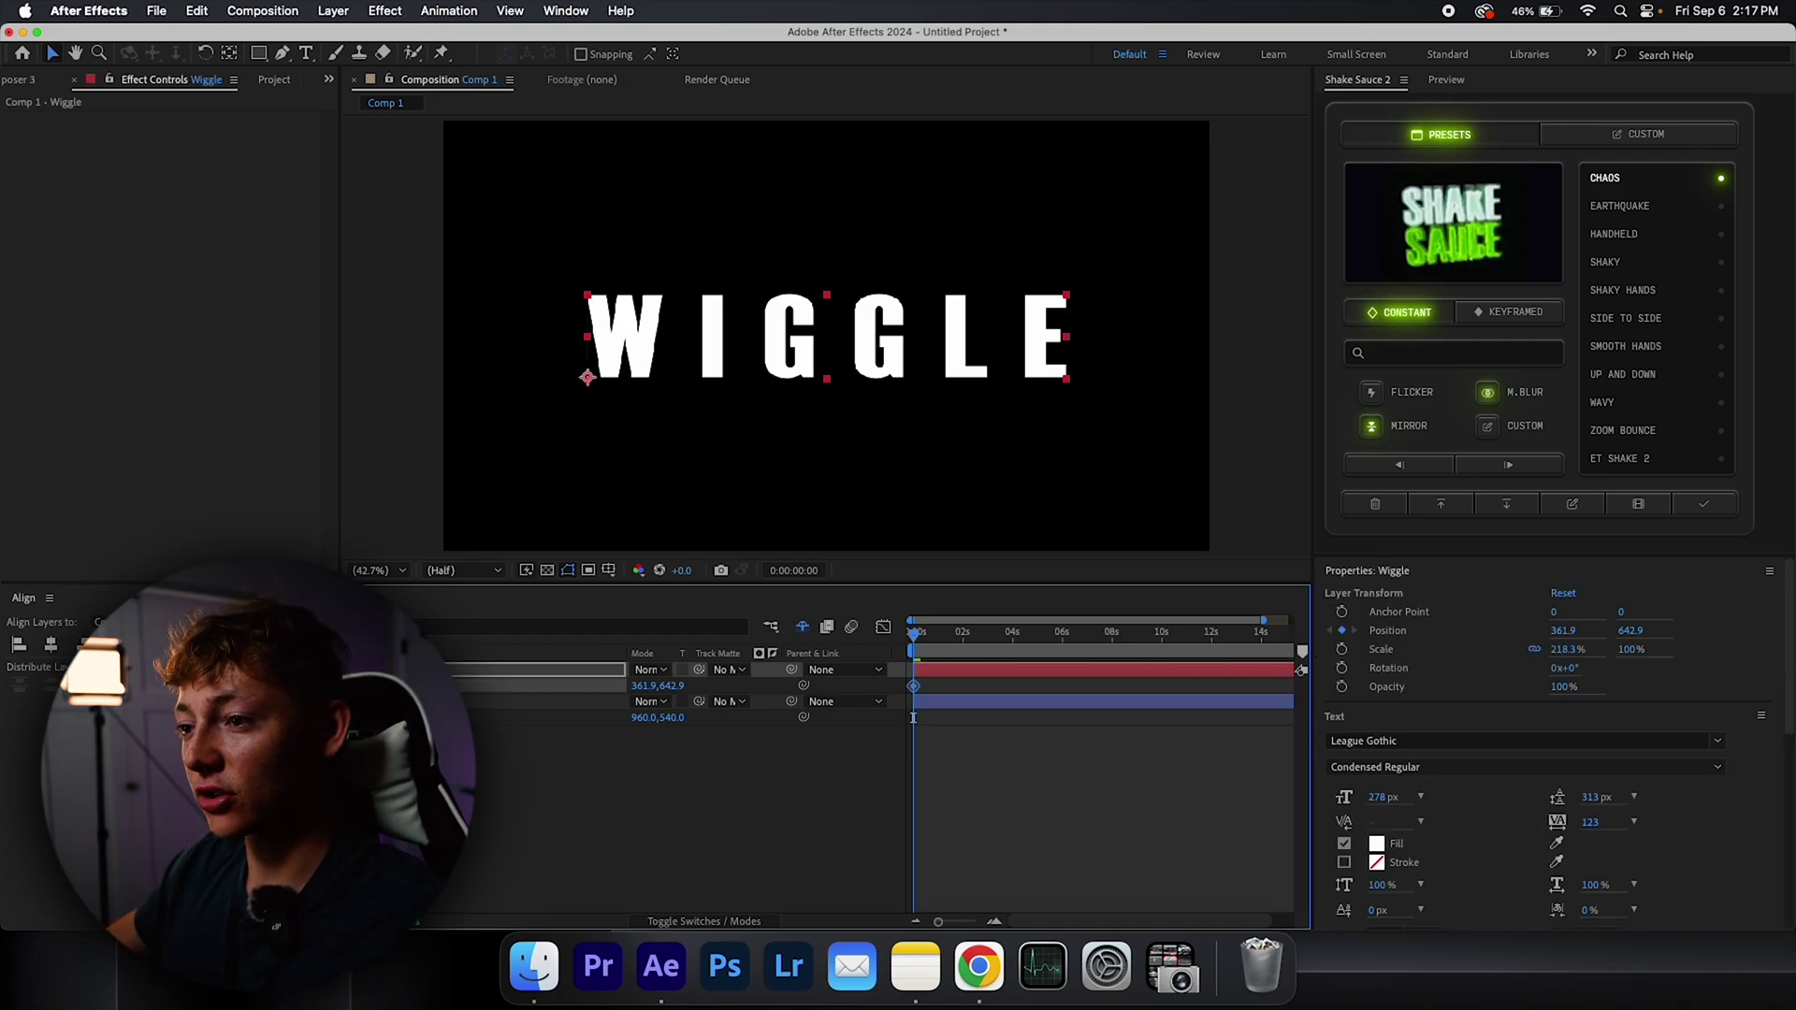
drag(924, 640, 932, 640)
key(semicolon)
click(973, 638)
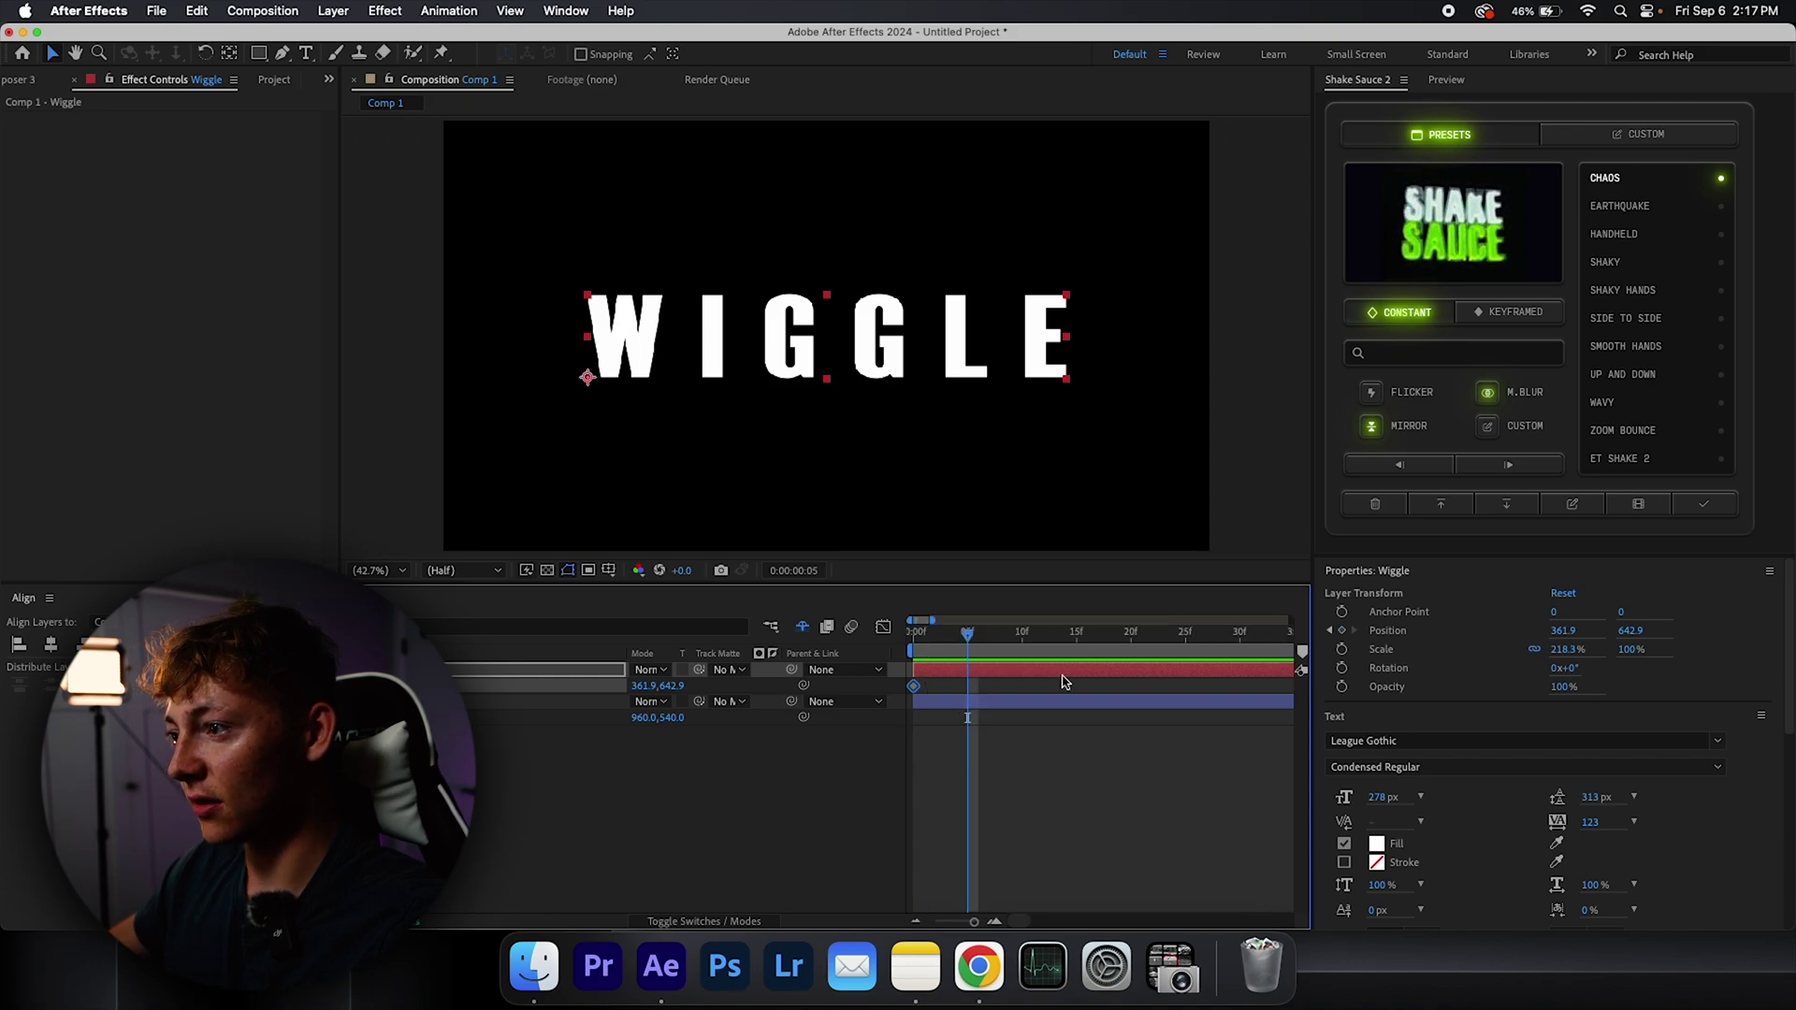
drag(641, 685, 651, 687)
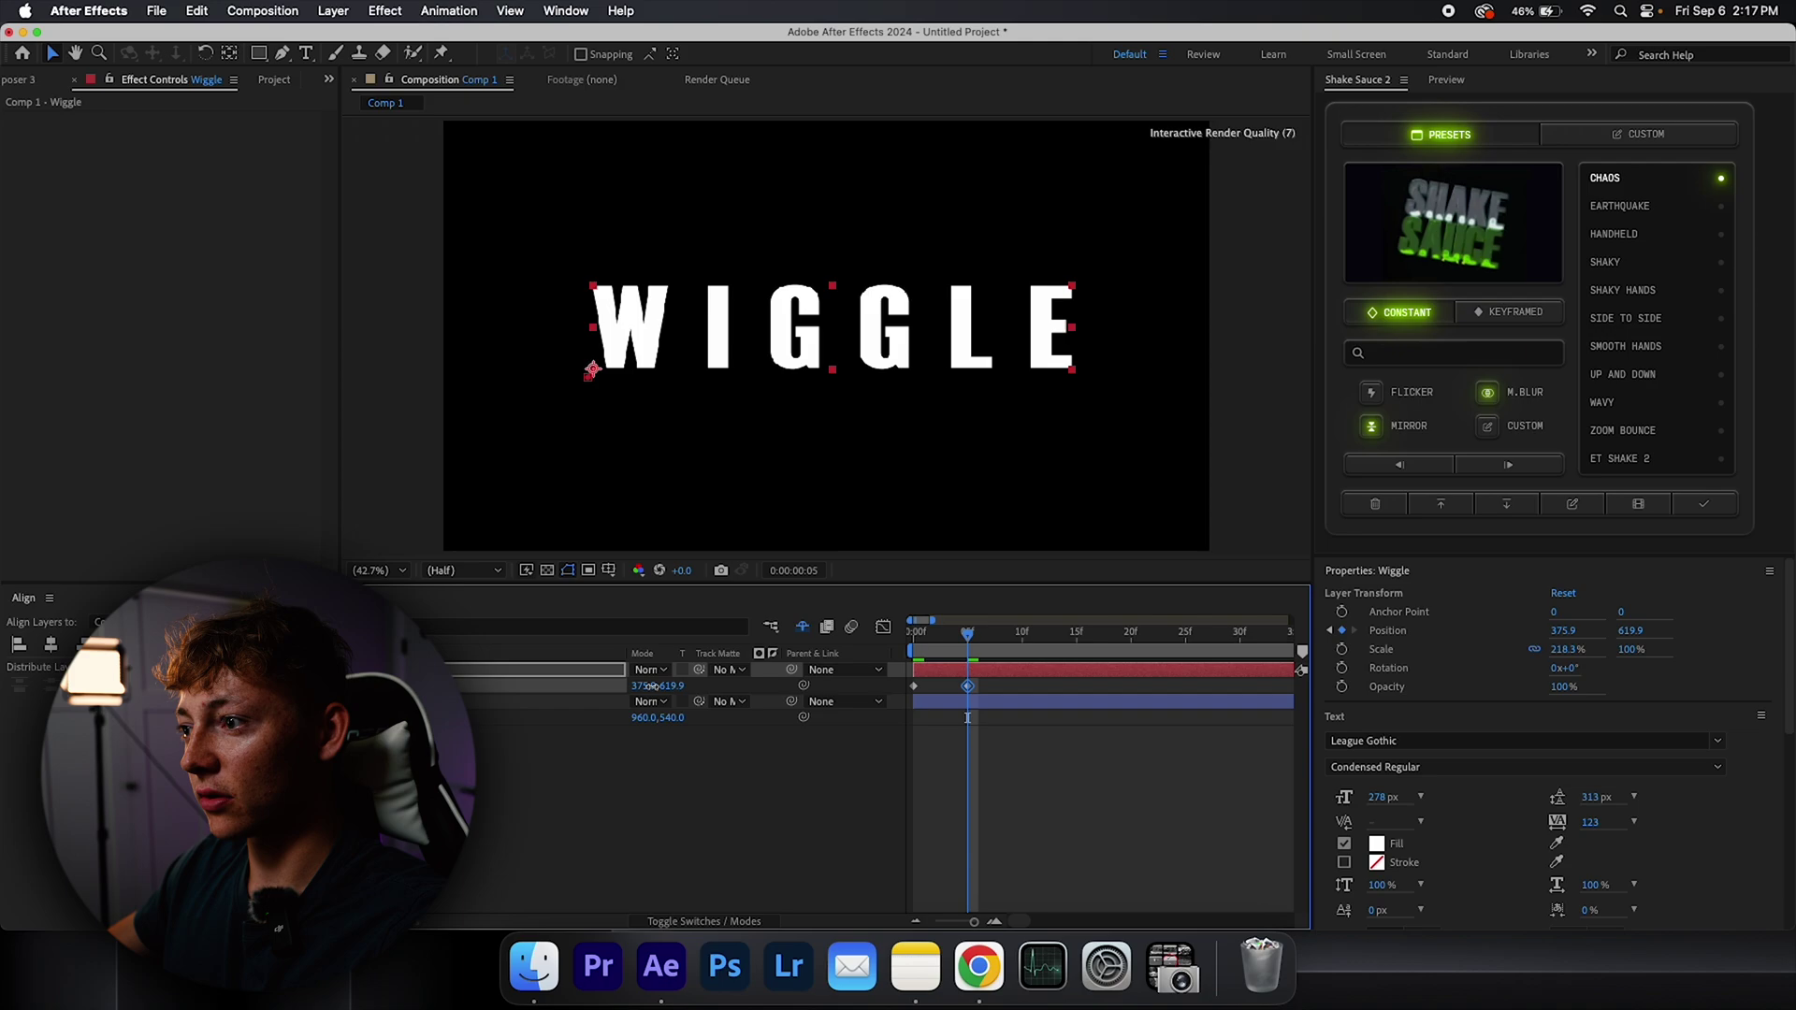
click(991, 637)
Add a frame 10 Position keyframe shifting WIGGLE left and down, then step to frame 20.
drag(992, 636, 1022, 637)
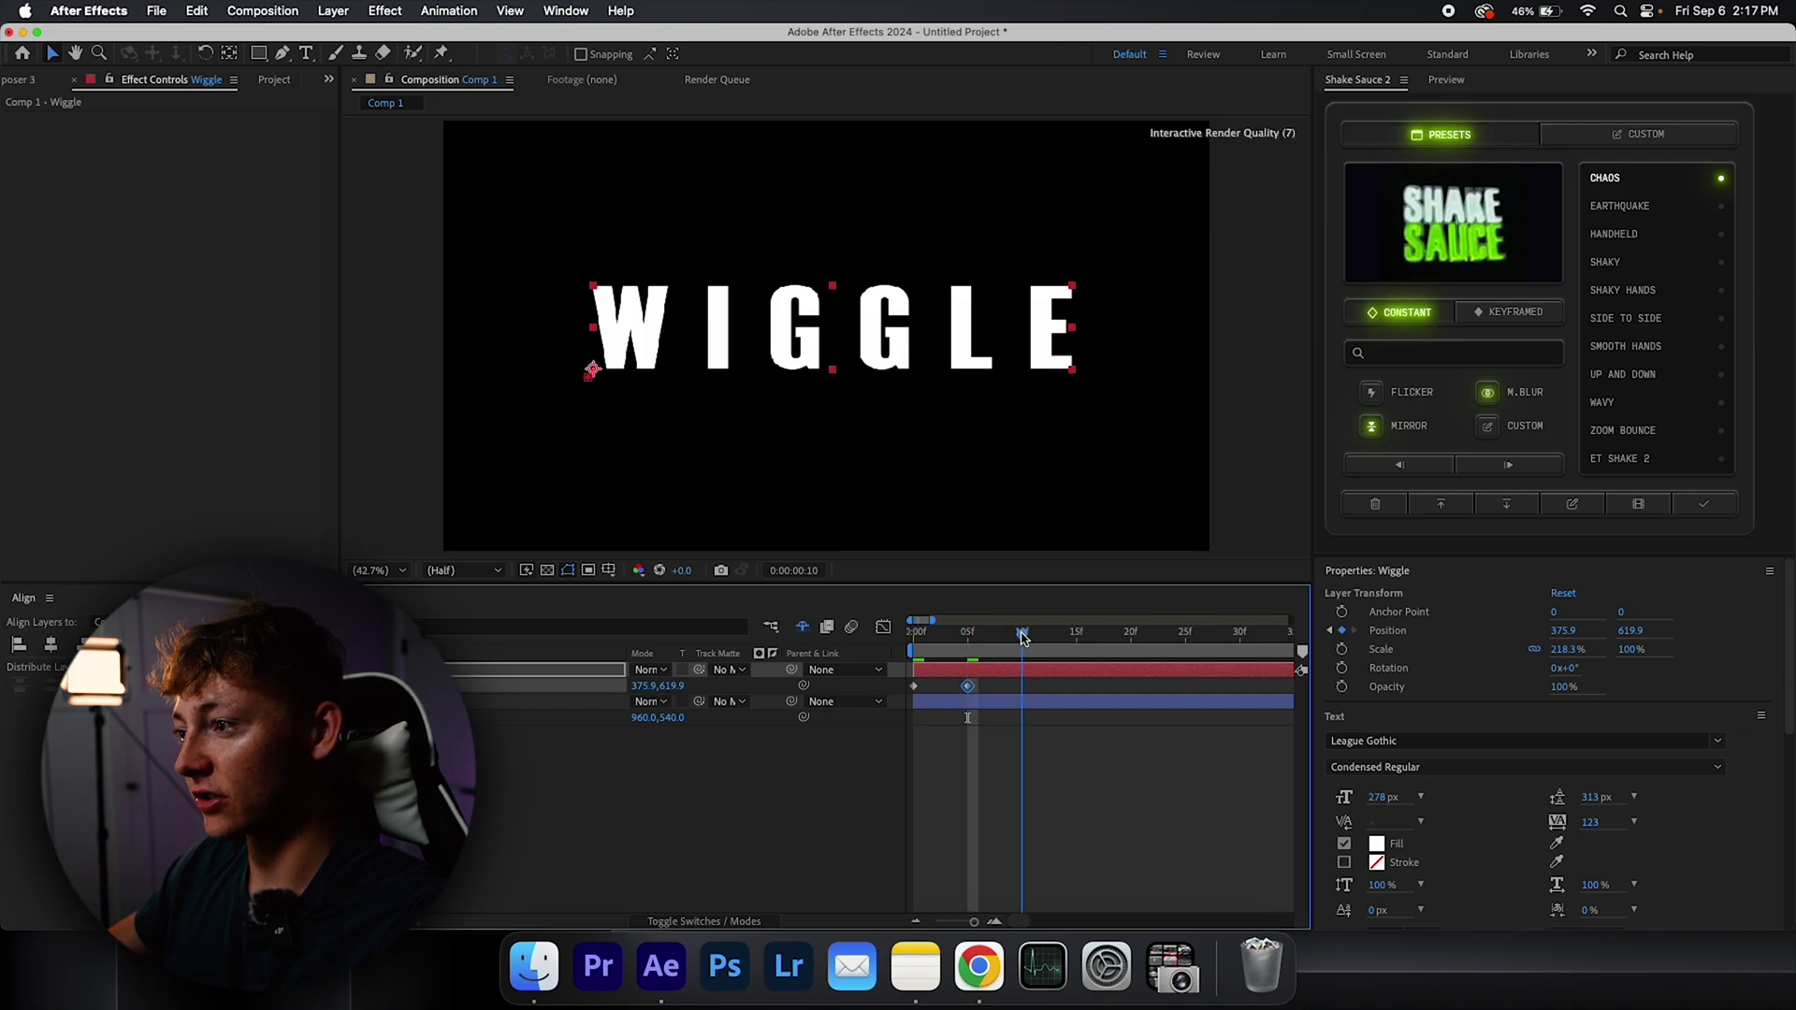
mouse_move(646, 685)
mouse_down()
mouse_move(631, 697)
mouse_move(690, 686)
mouse_move(608, 688)
mouse_move(678, 686)
mouse_move(655, 686)
mouse_up()
click(1074, 638)
key(Page_Down)
key(Page_Down)
key(Page_Down)
key(Page_Down)
key(Page_Down)
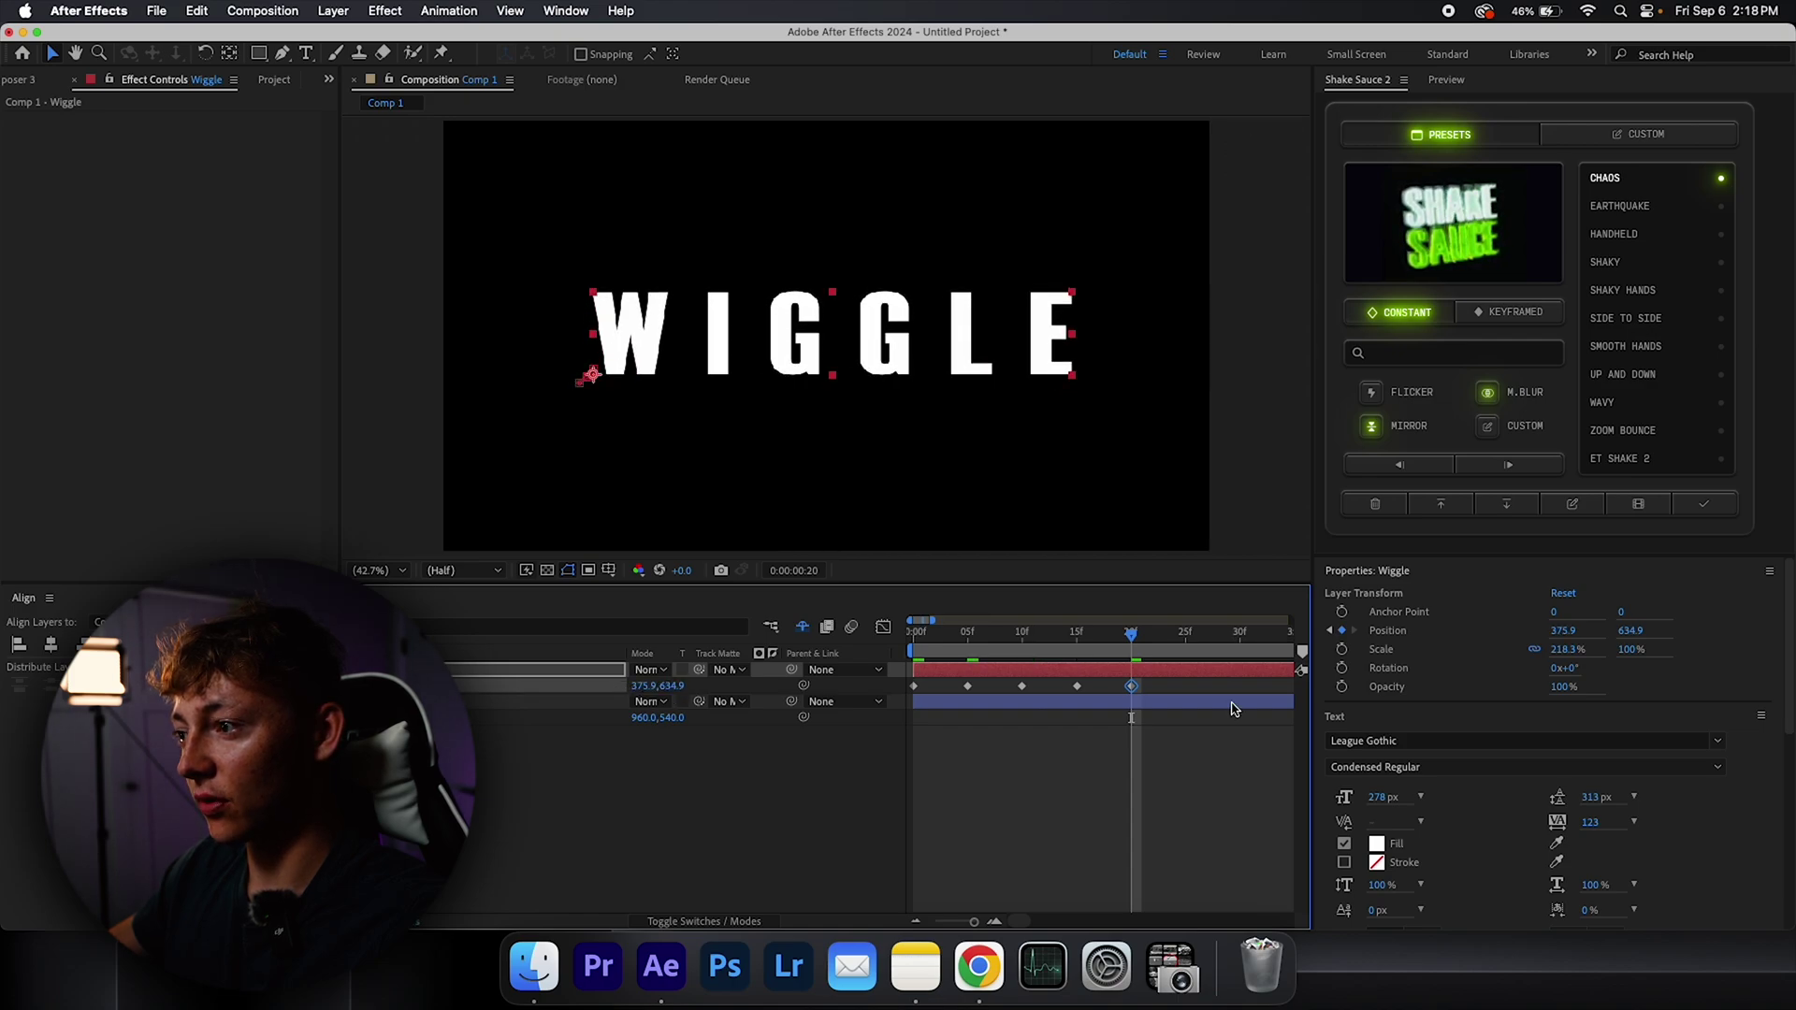
Apply Easy Ease to the five WIGGLE Position keyframes and preview the shake.
drag(1166, 681, 898, 693)
right_click(968, 689)
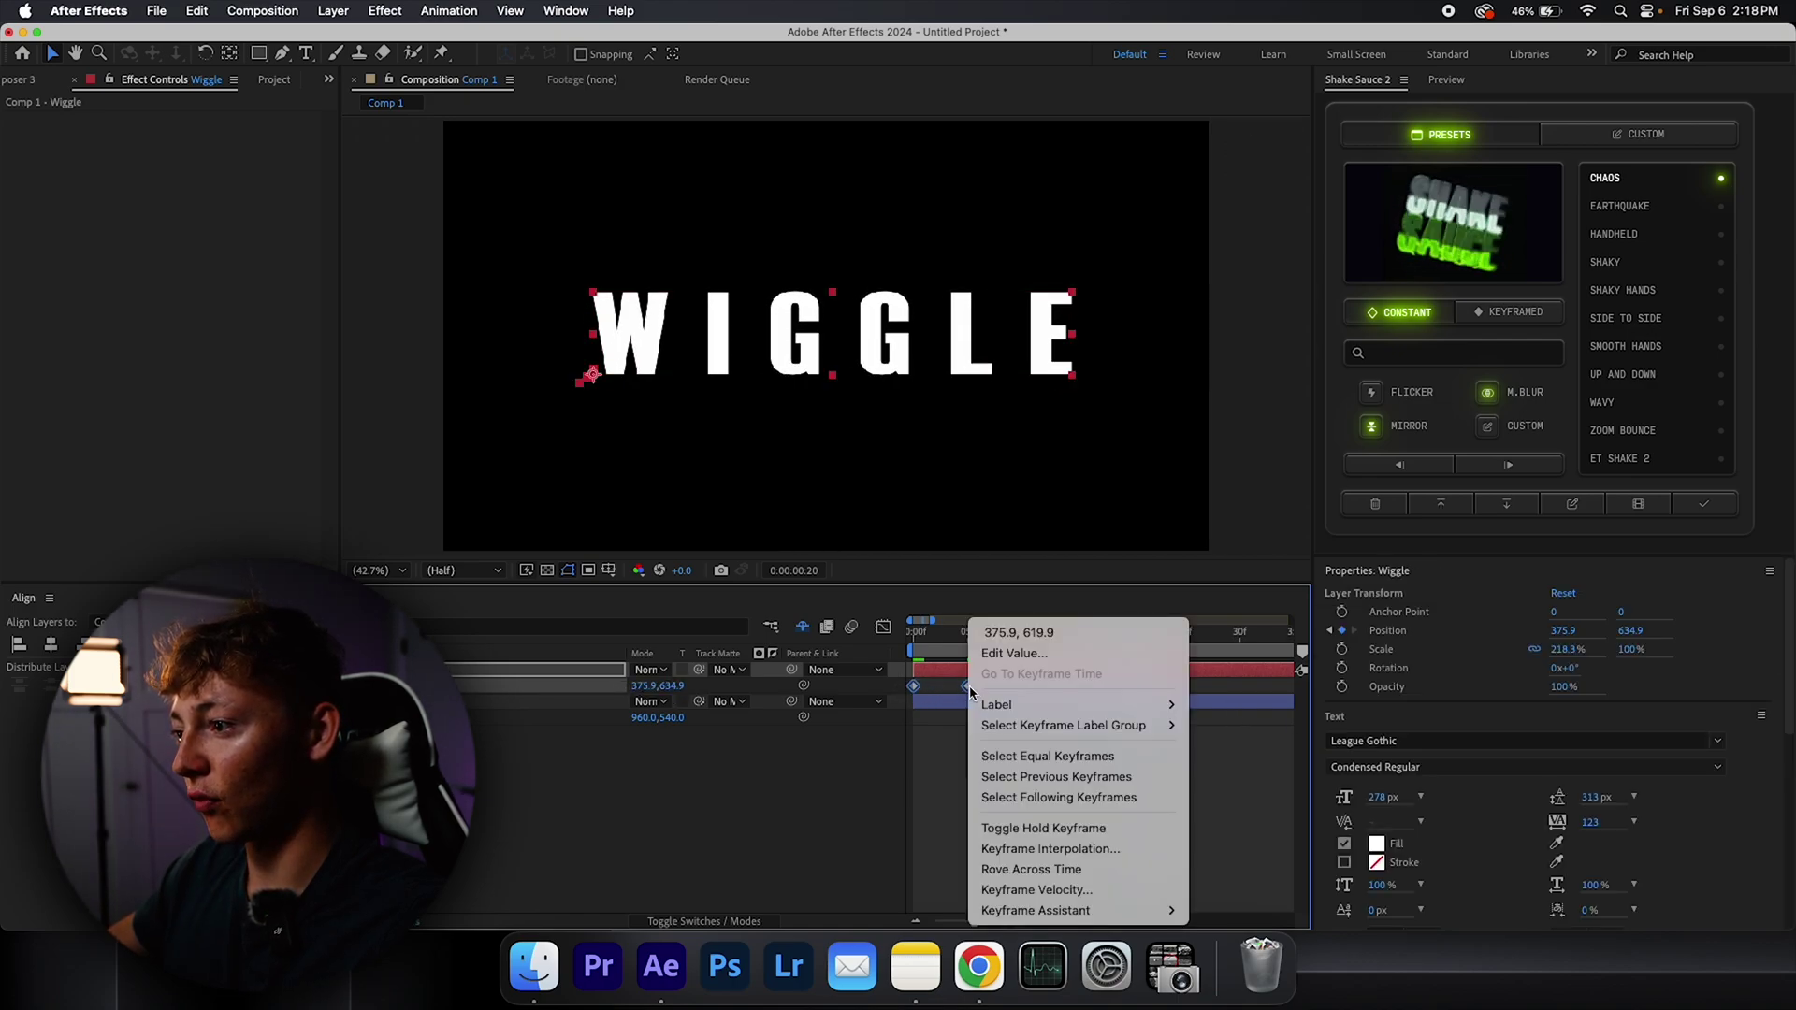
mouse_move(1064, 915)
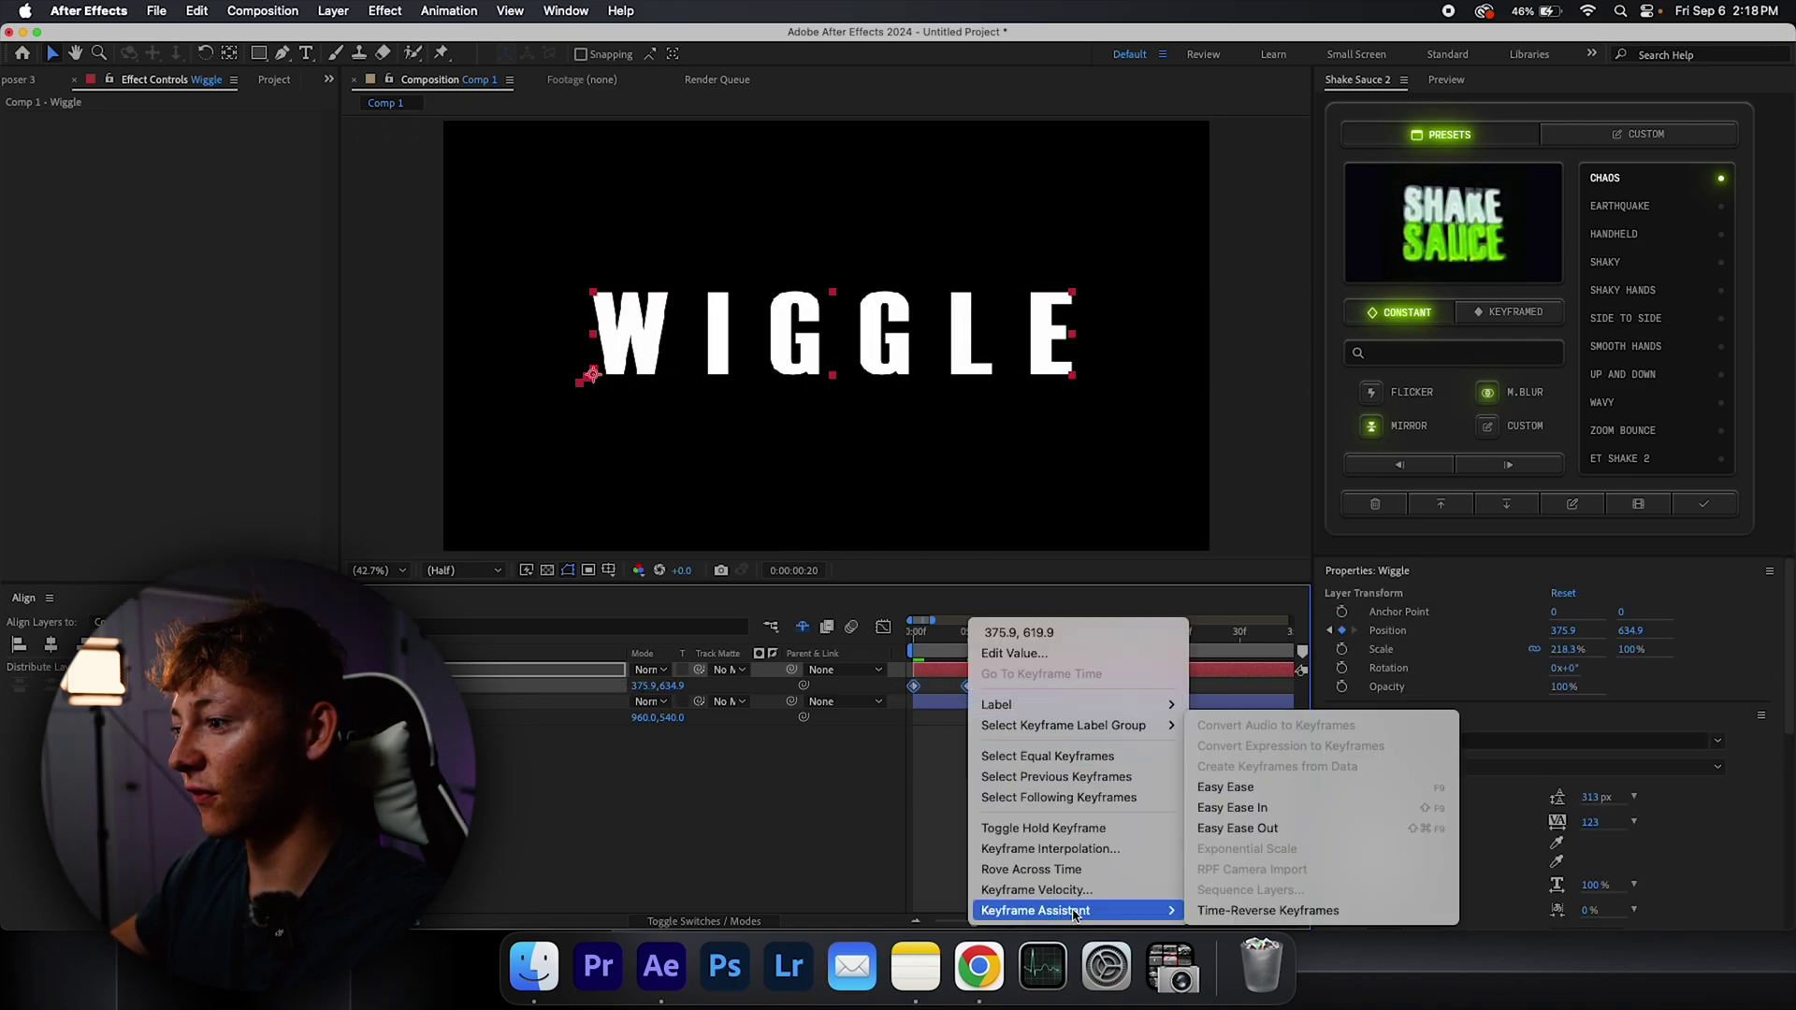
click(1297, 796)
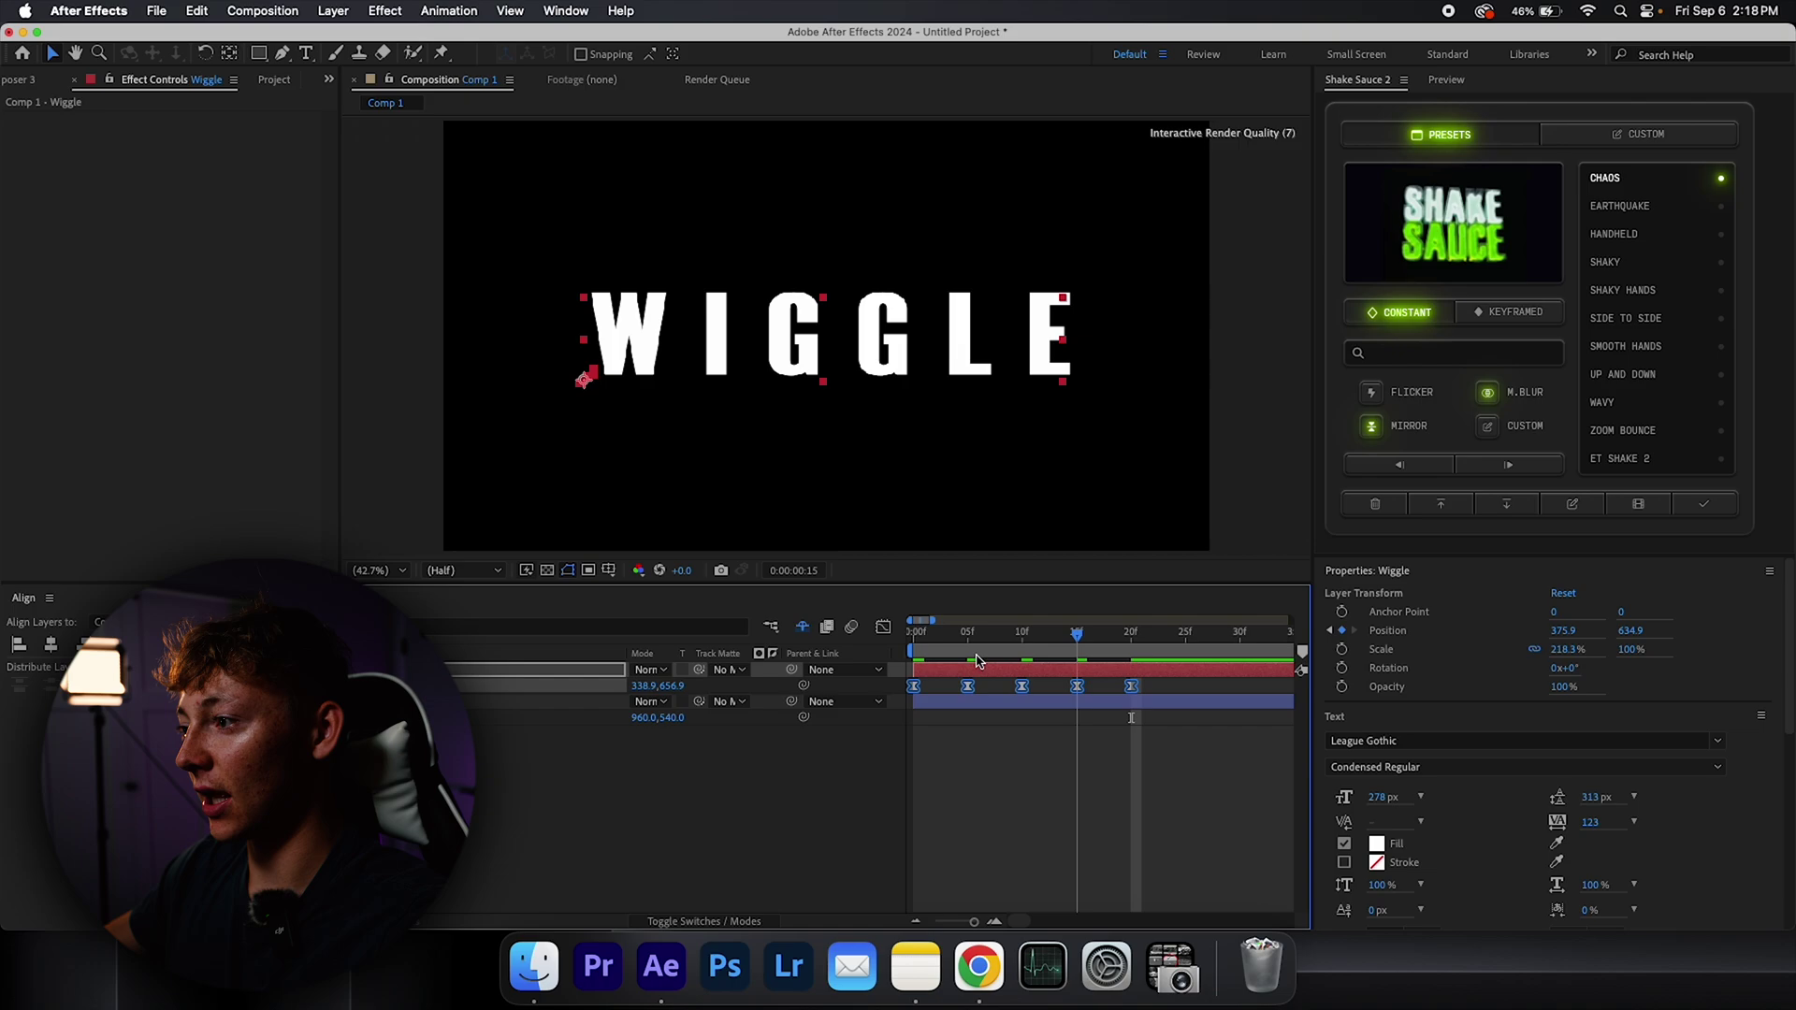
click(1042, 784)
key(space)
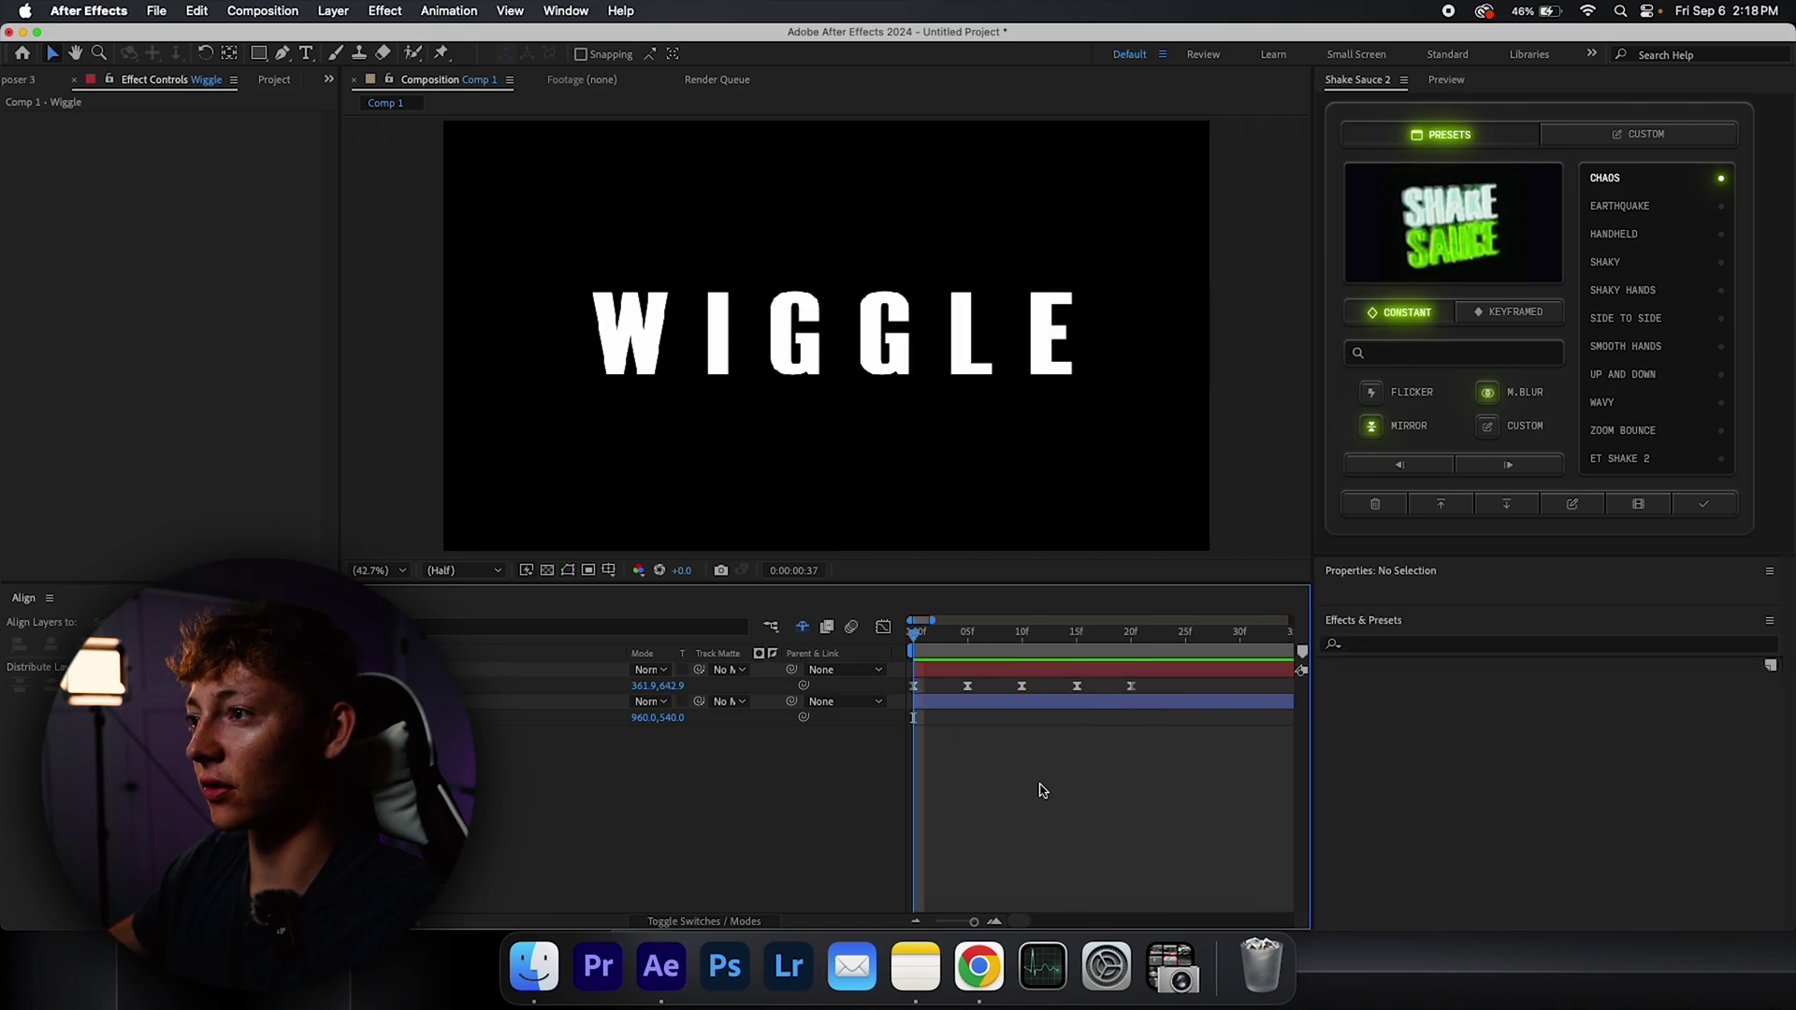
Move the current time to frame 25 and preview the extended shake.
click(966, 685)
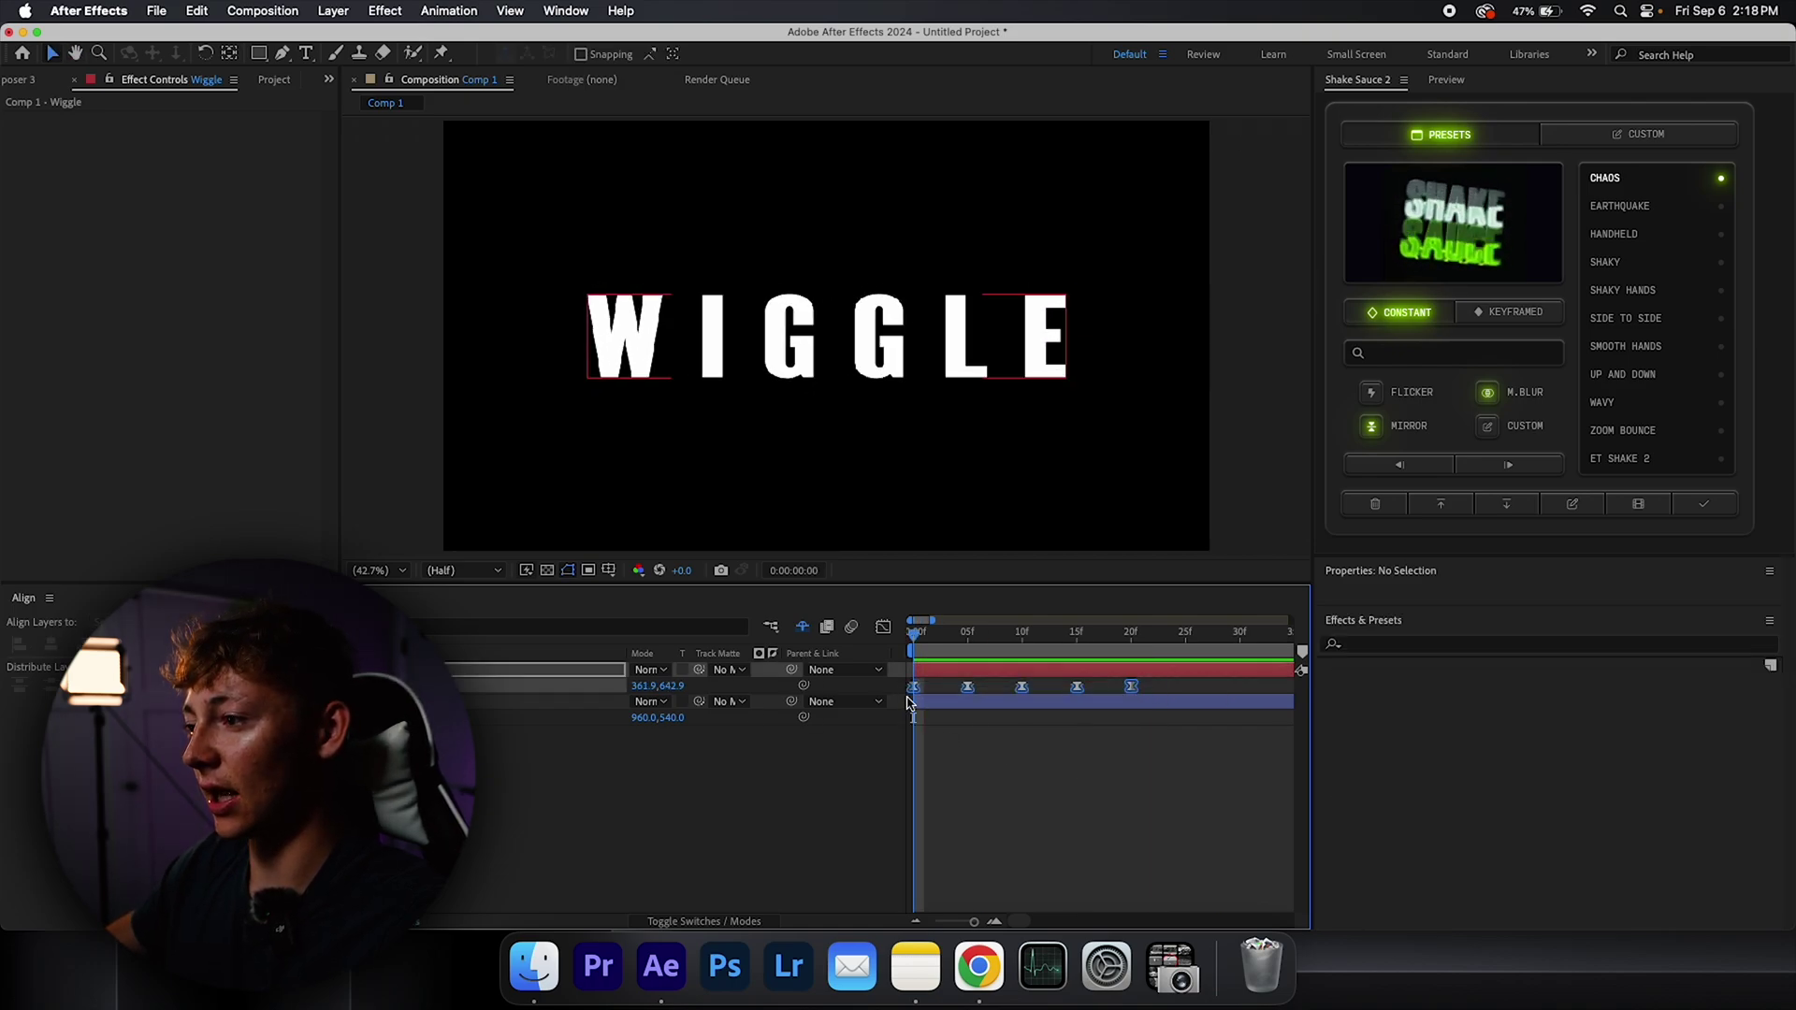
right_click(966, 685)
click(947, 745)
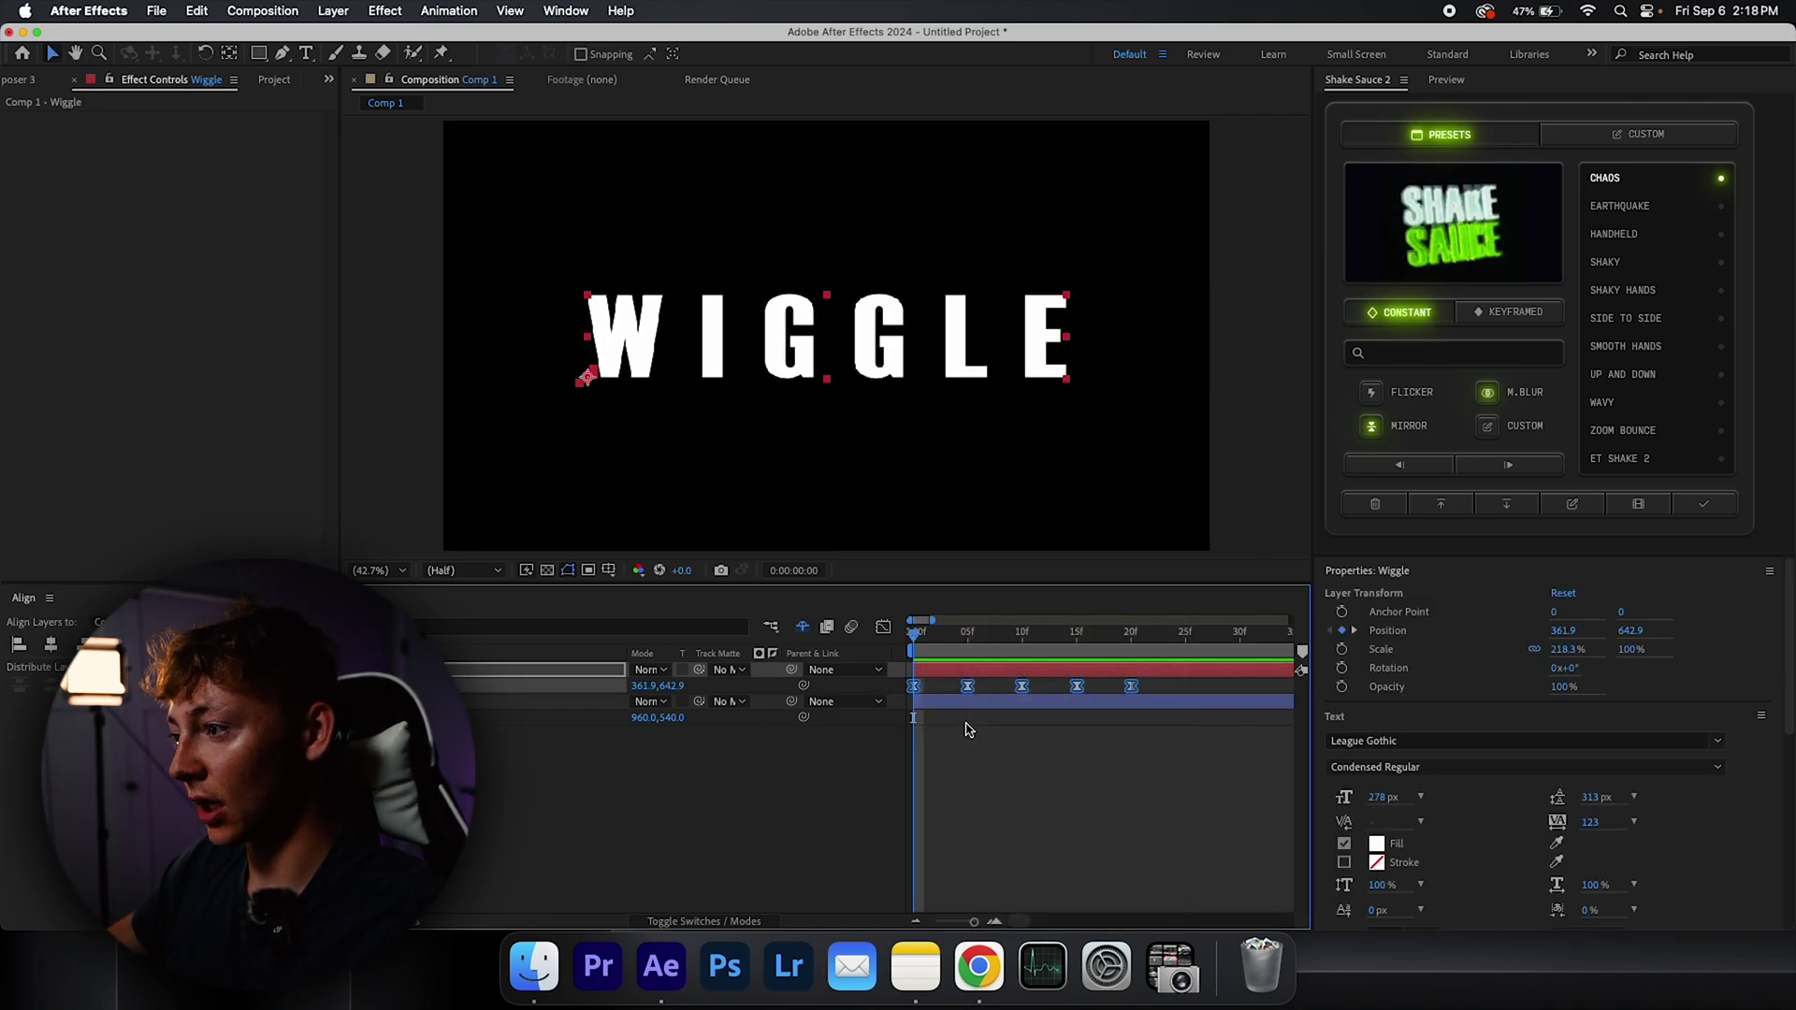
click(1185, 632)
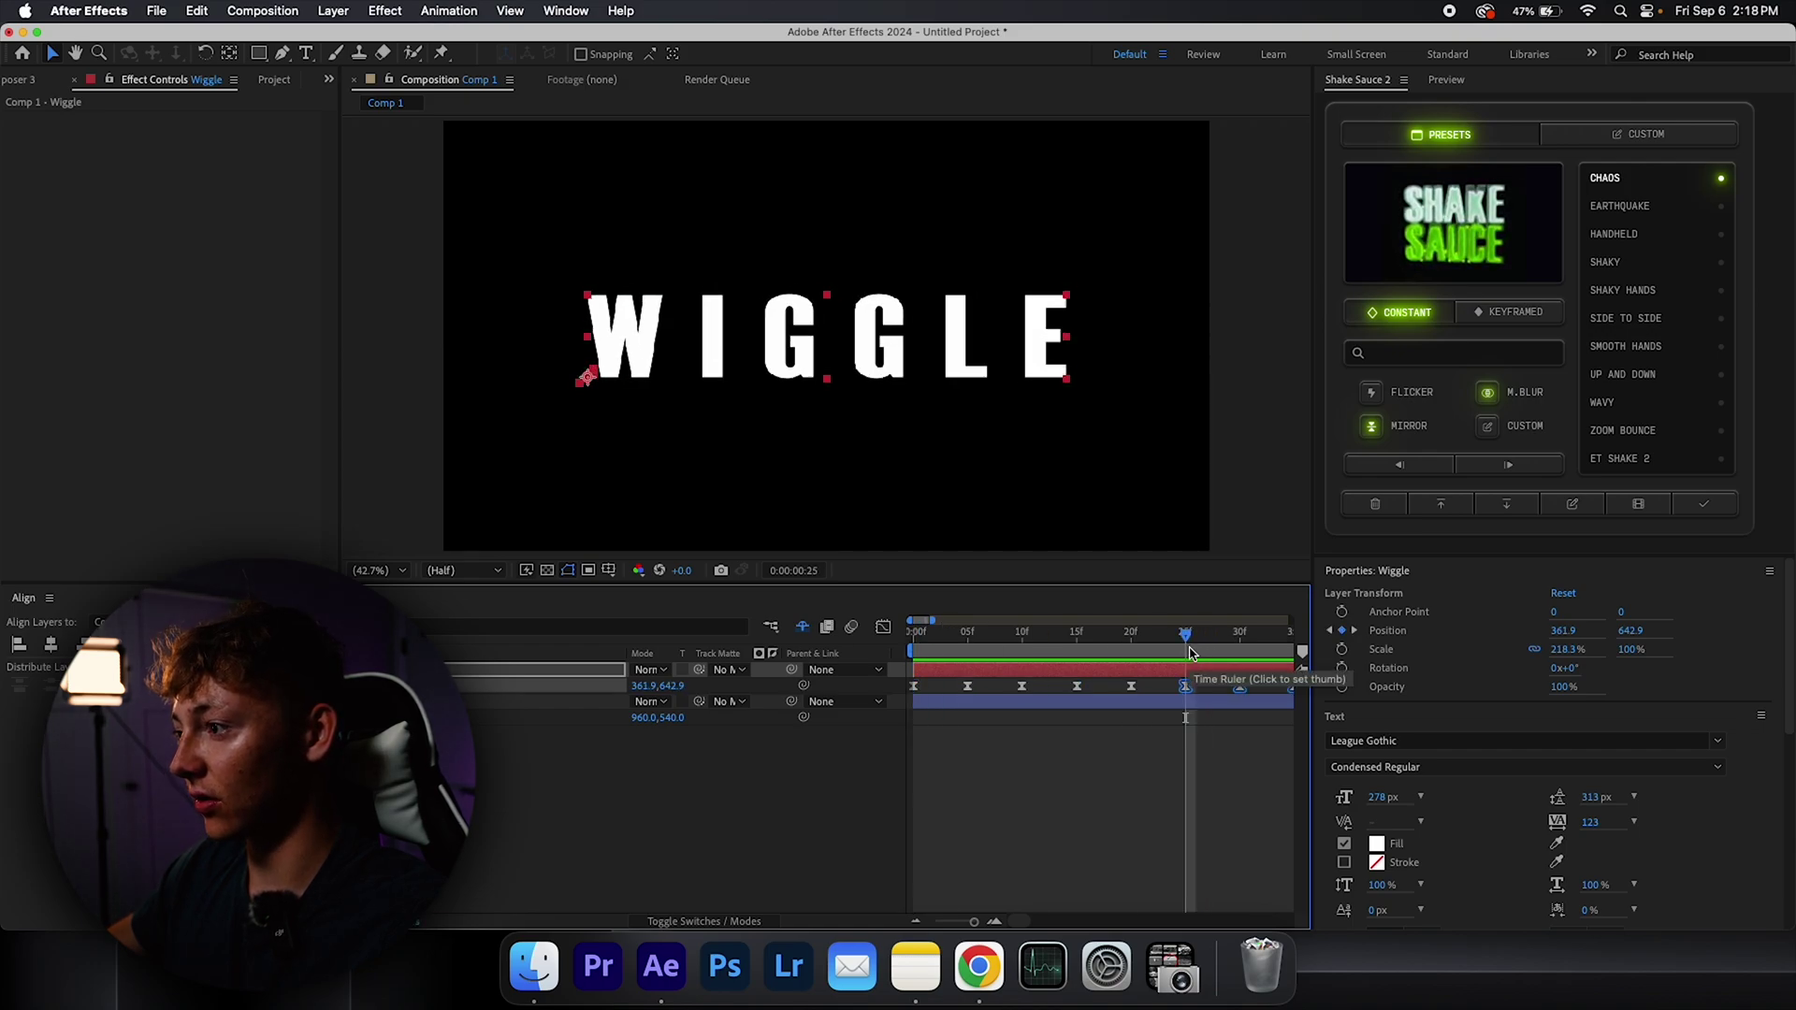
click(1035, 765)
key(space)
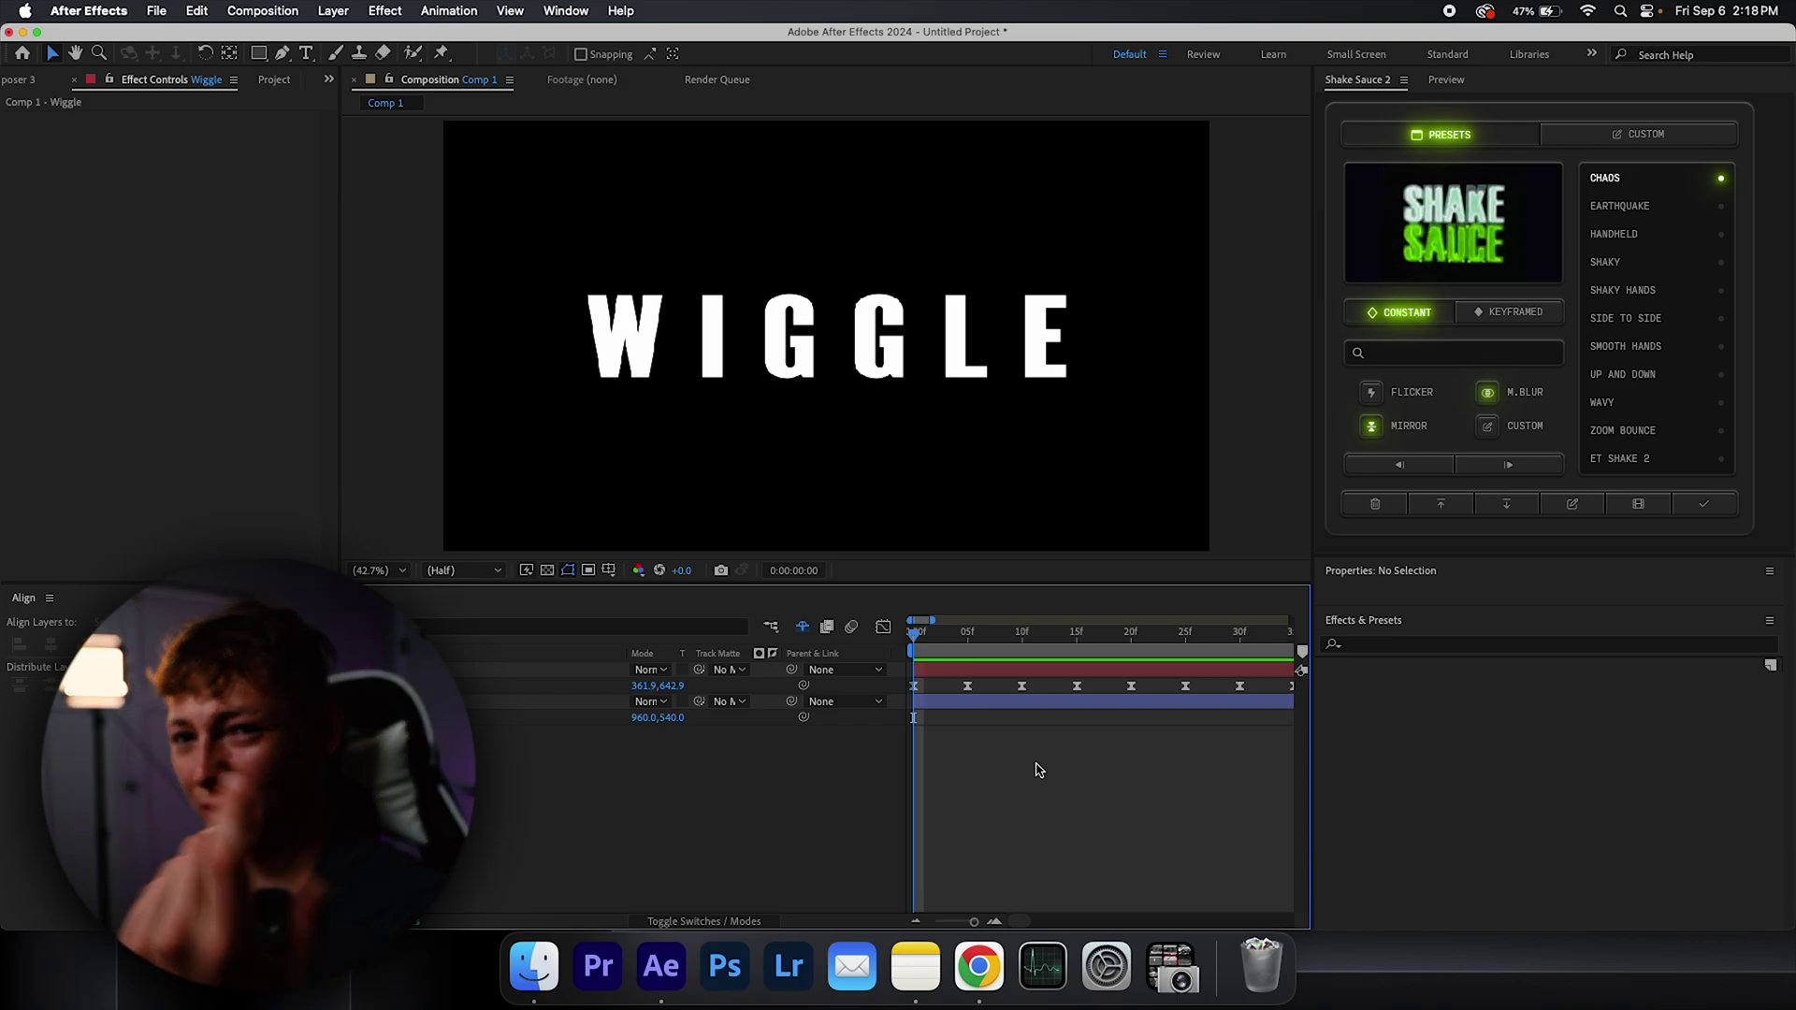
Clear WIGGLE's Position keyframes and apply the Shake Sauce SIDE TO SIDE preset instead.
click(956, 671)
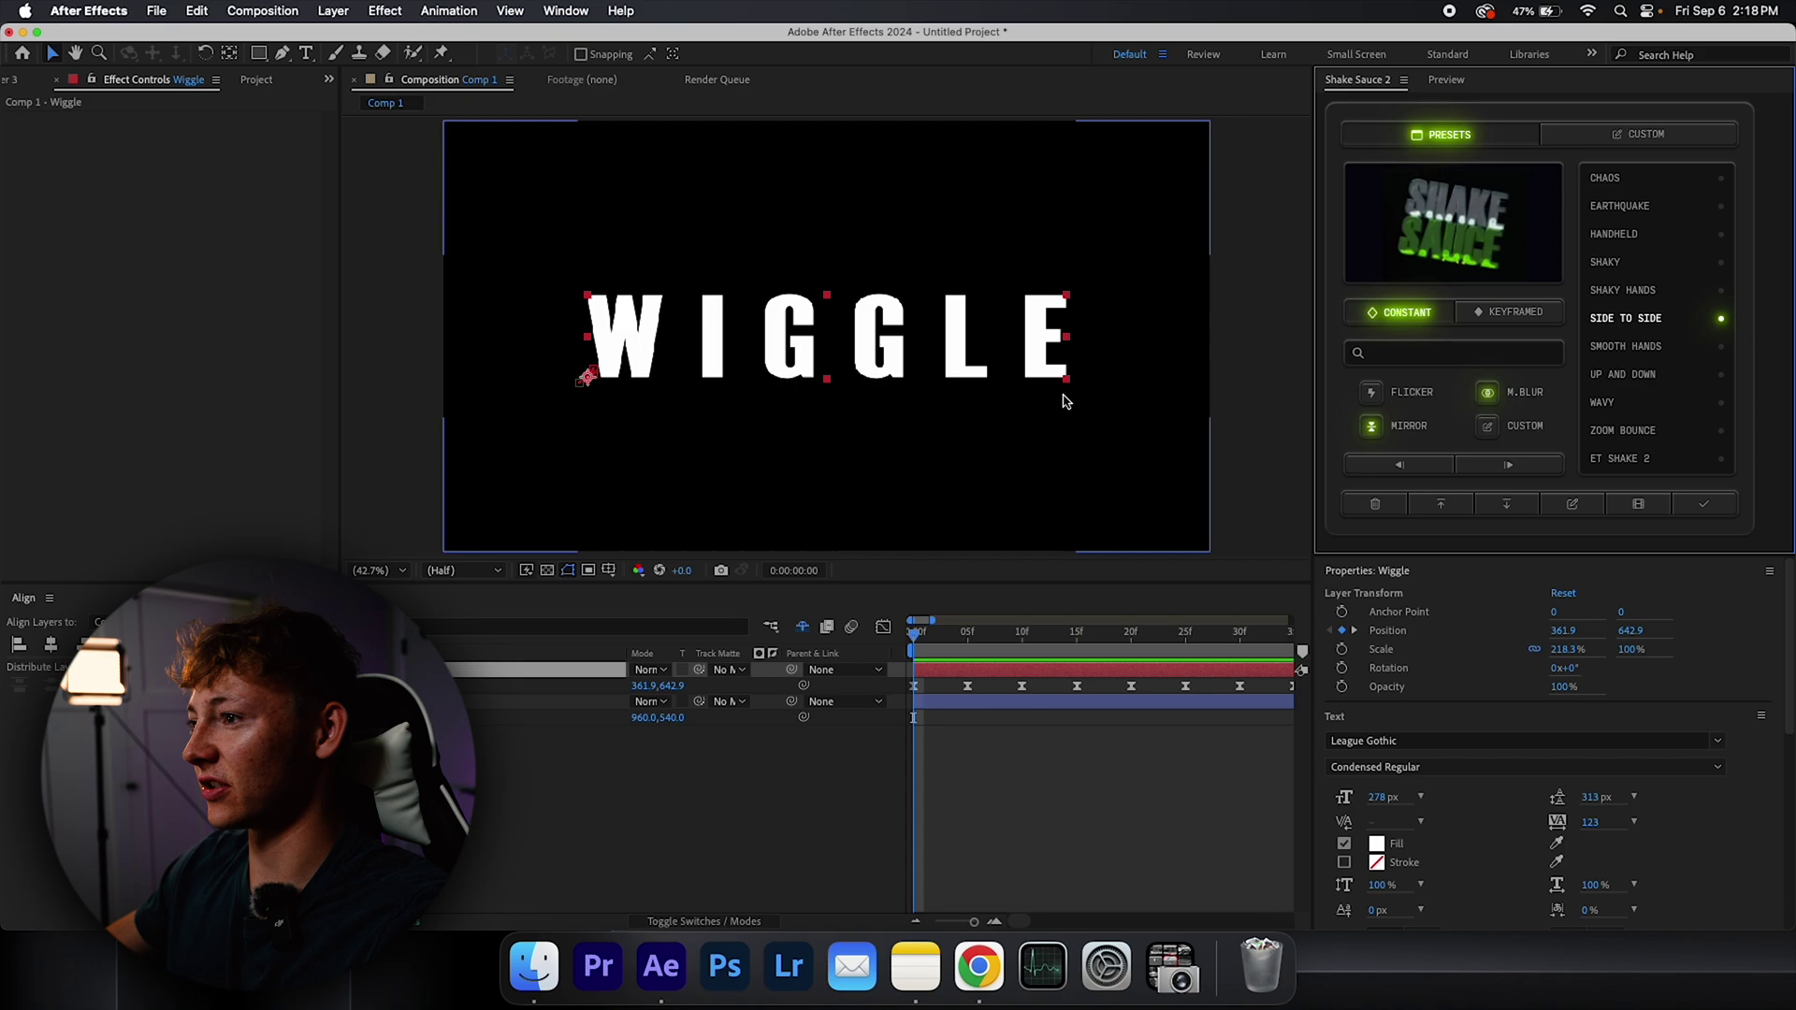
click(933, 681)
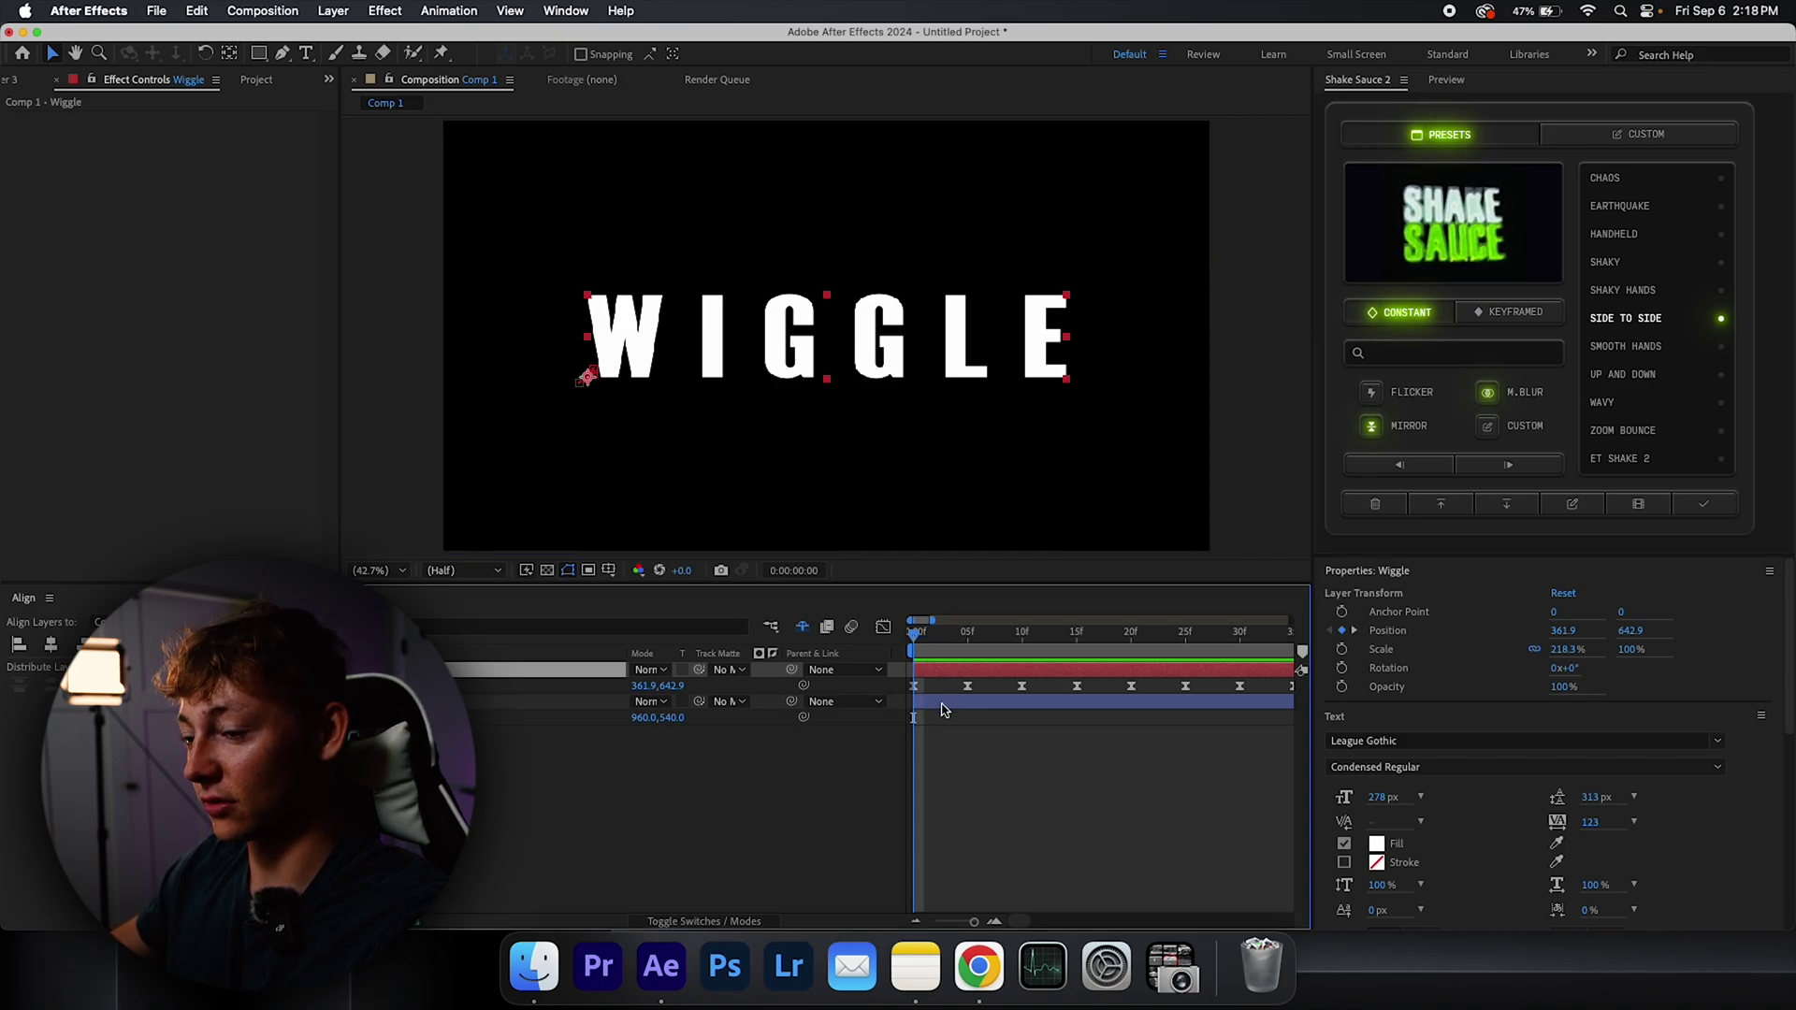
click(1612, 320)
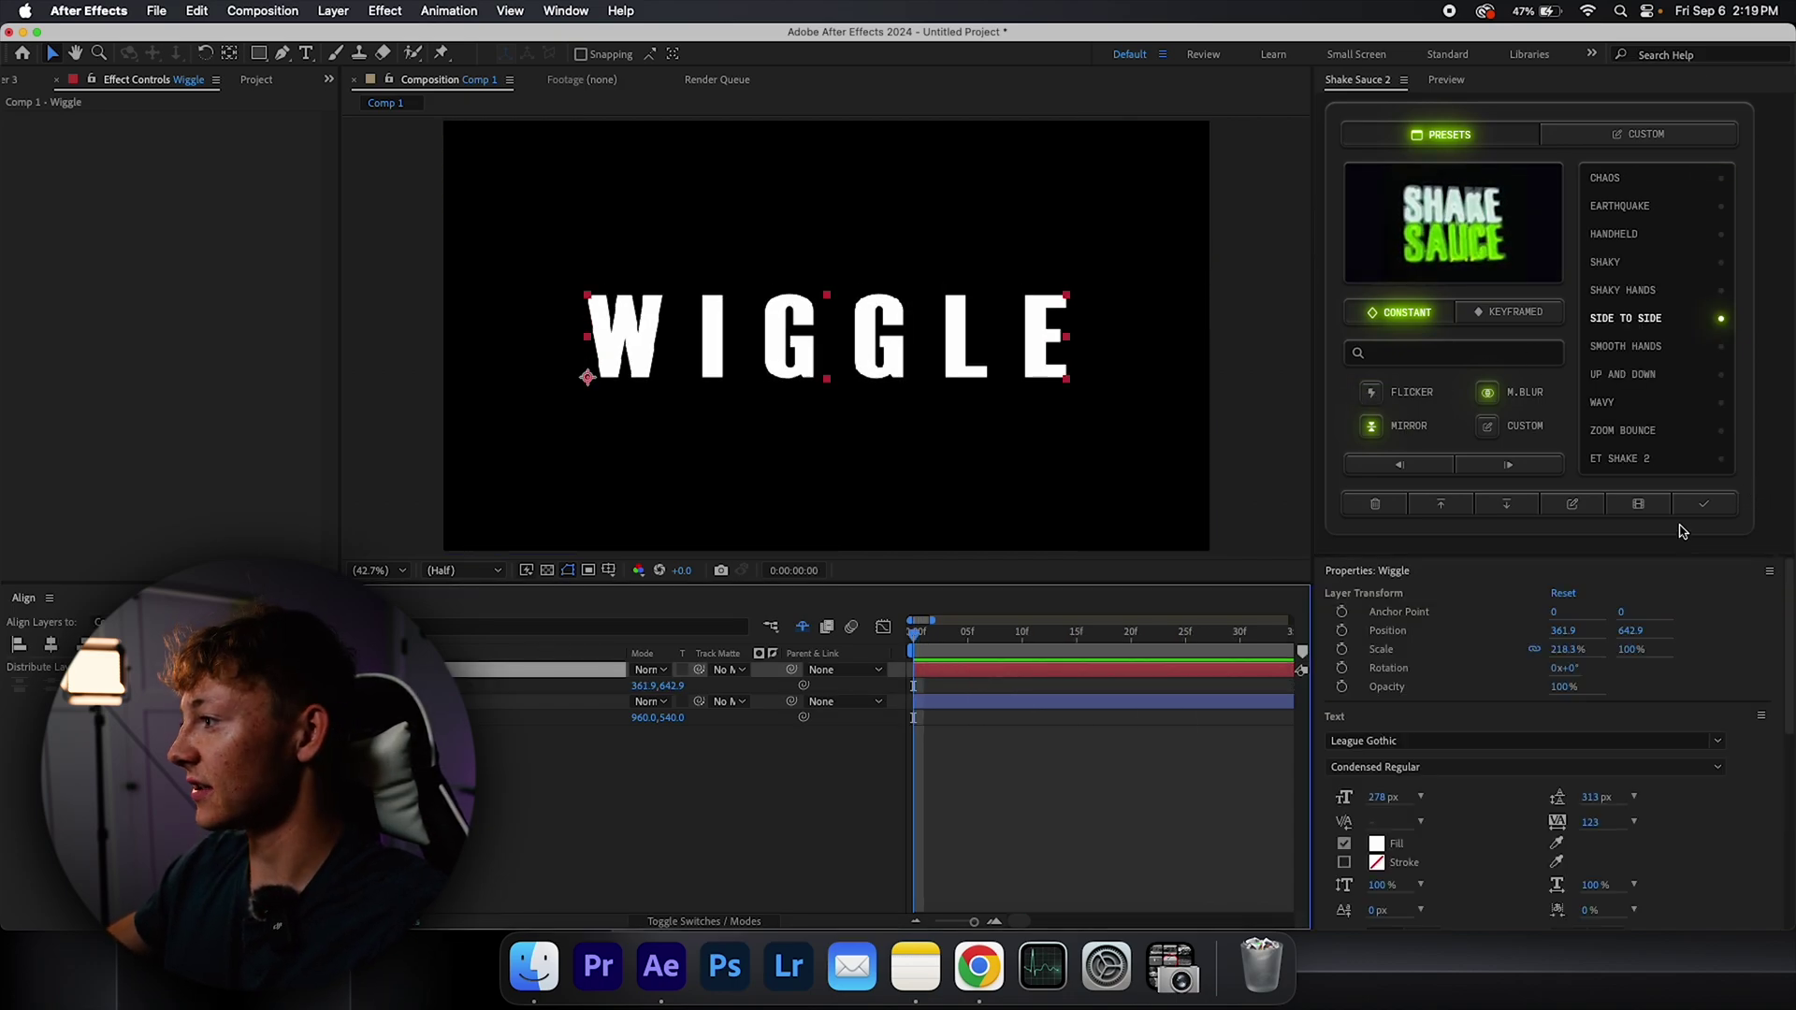
click(1703, 504)
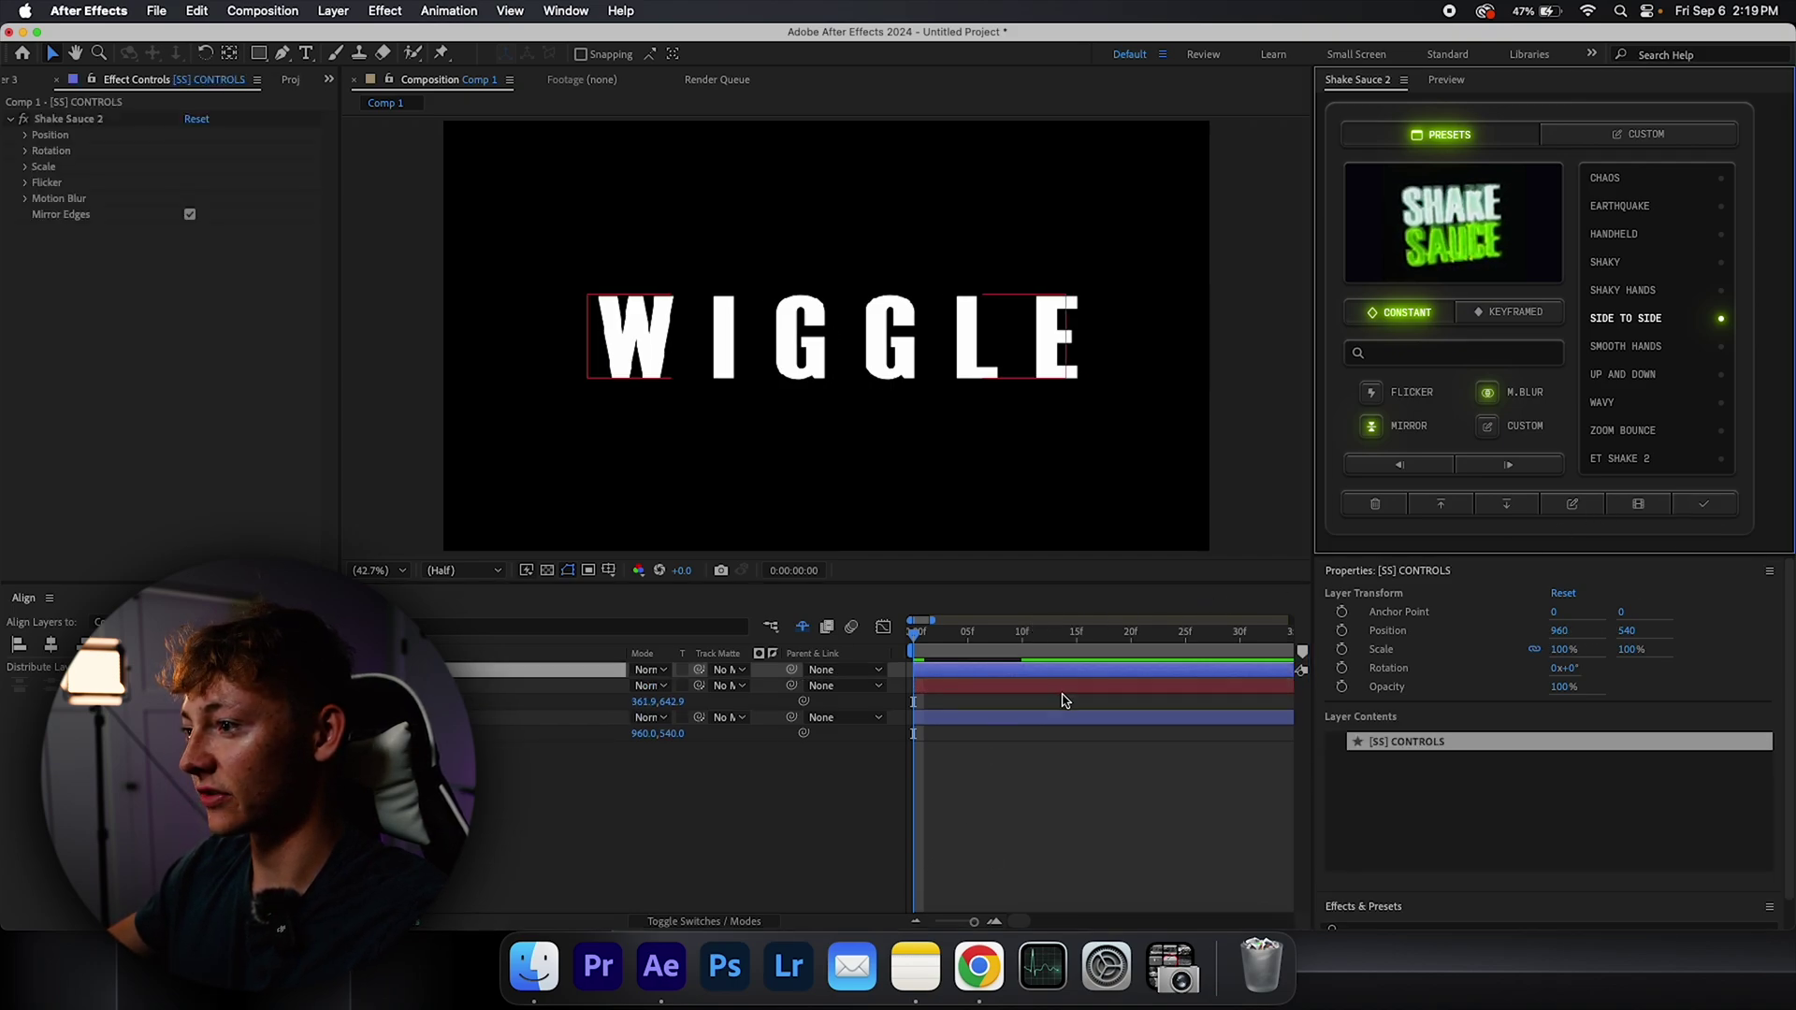
click(1043, 773)
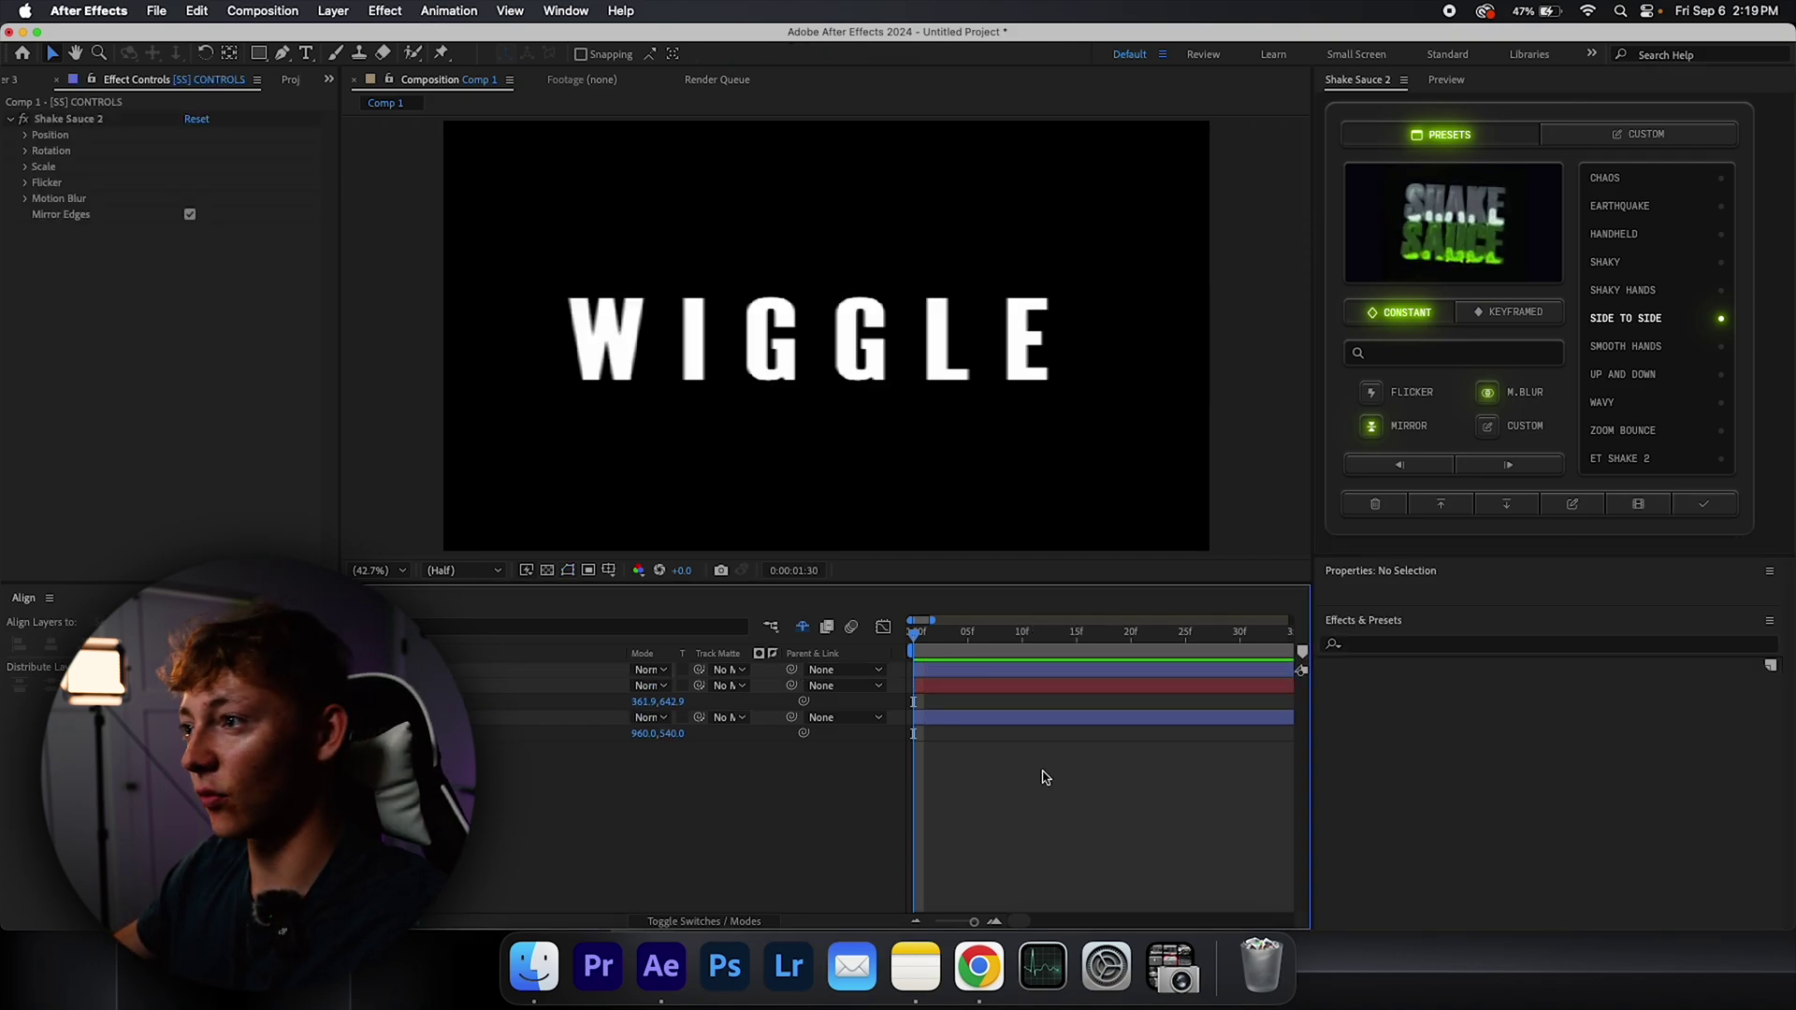